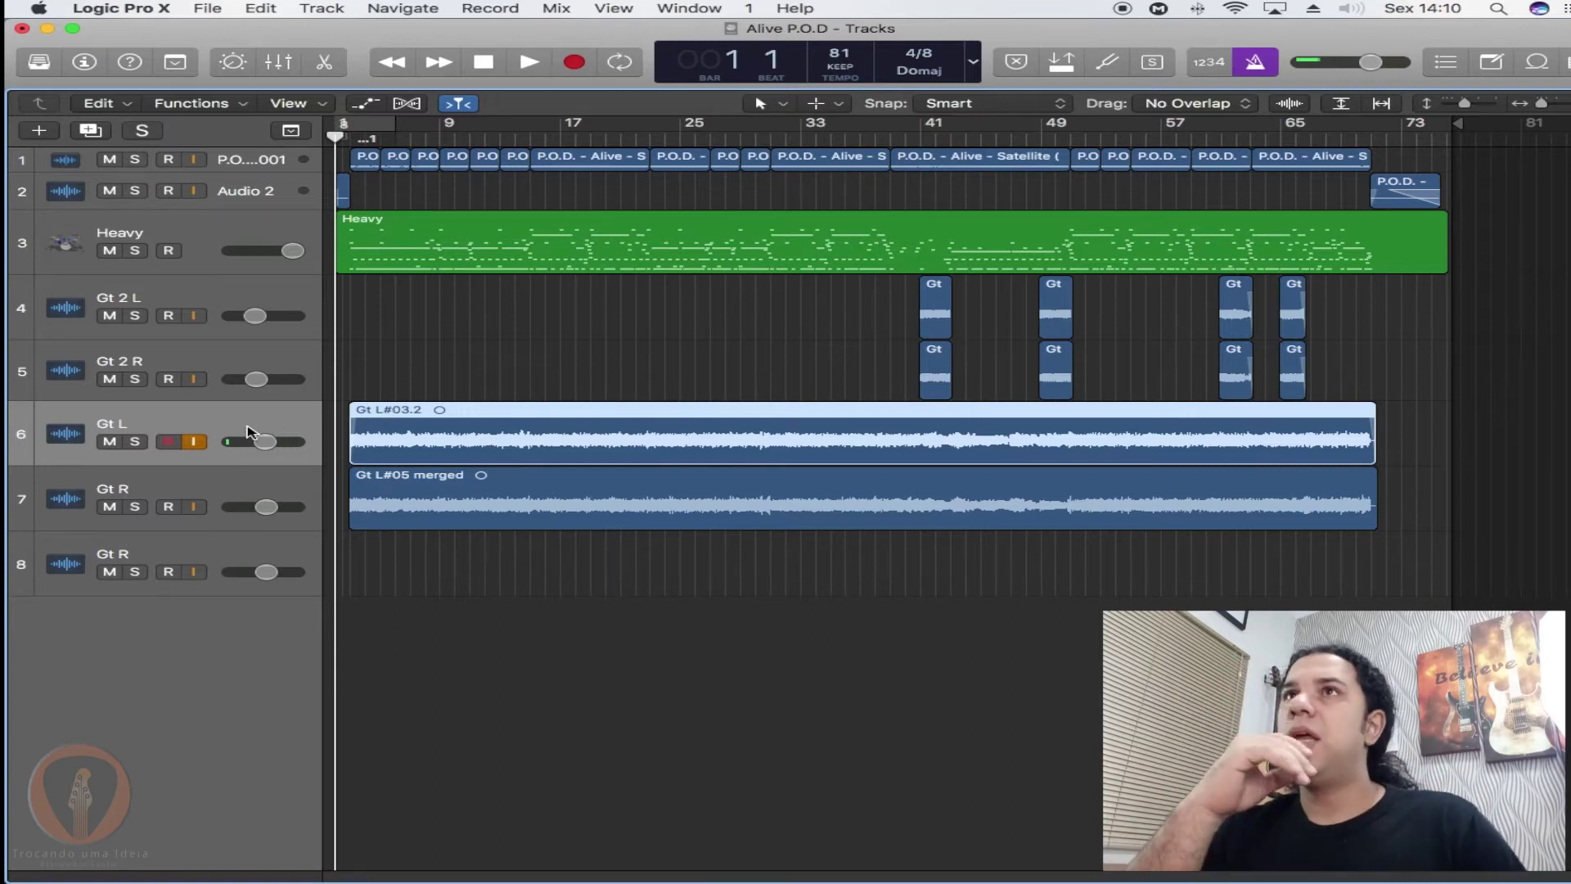
- Examine the channel strips in the mixer, from their inputs and effects to the faders, and close the mixer
{"action": "left_click", "coordinate": [279, 62]}
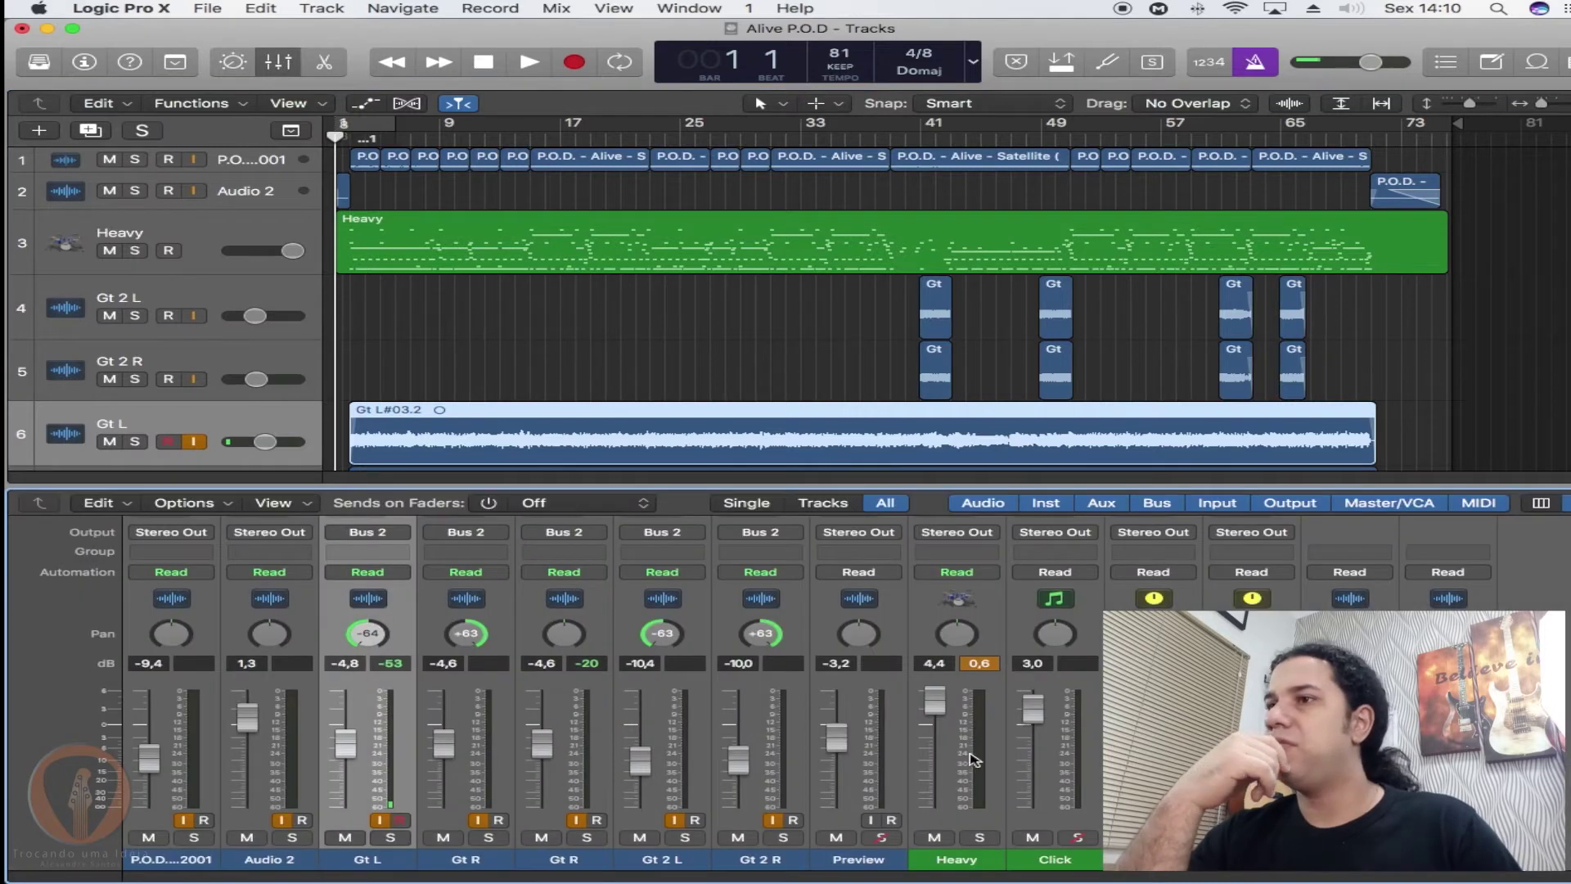
{"action": "scroll", "coordinate": [972, 759], "scroll_direction": "up", "scroll_amount": 5}
{"action": "scroll", "coordinate": [972, 759], "scroll_direction": "down", "scroll_amount": 5}
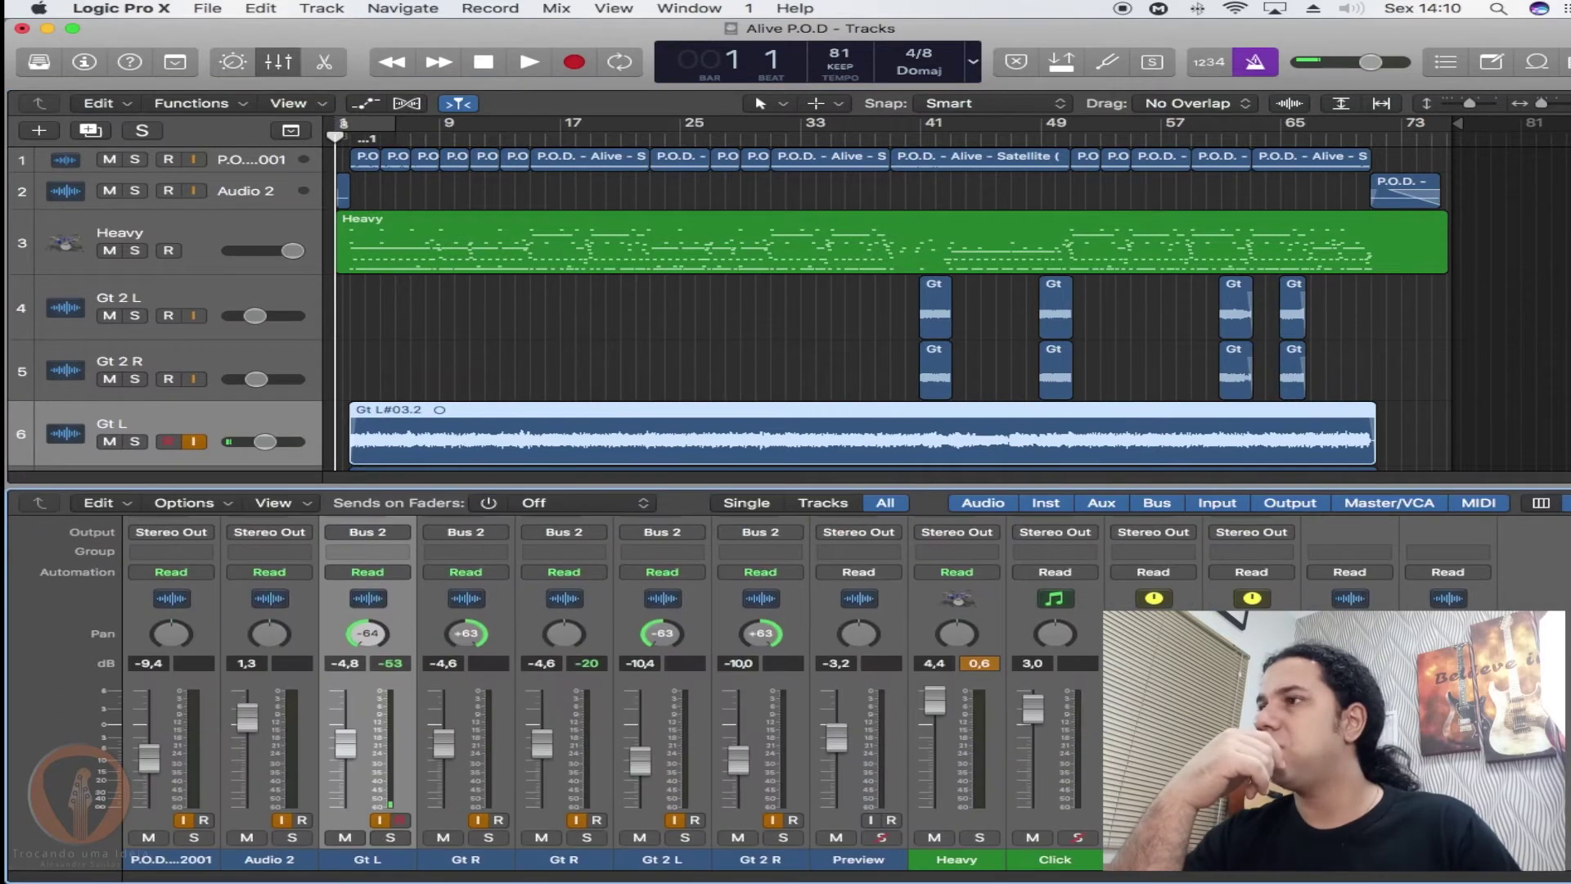
{"action": "scroll", "coordinate": [368, 646], "scroll_direction": "up", "scroll_amount": 5}
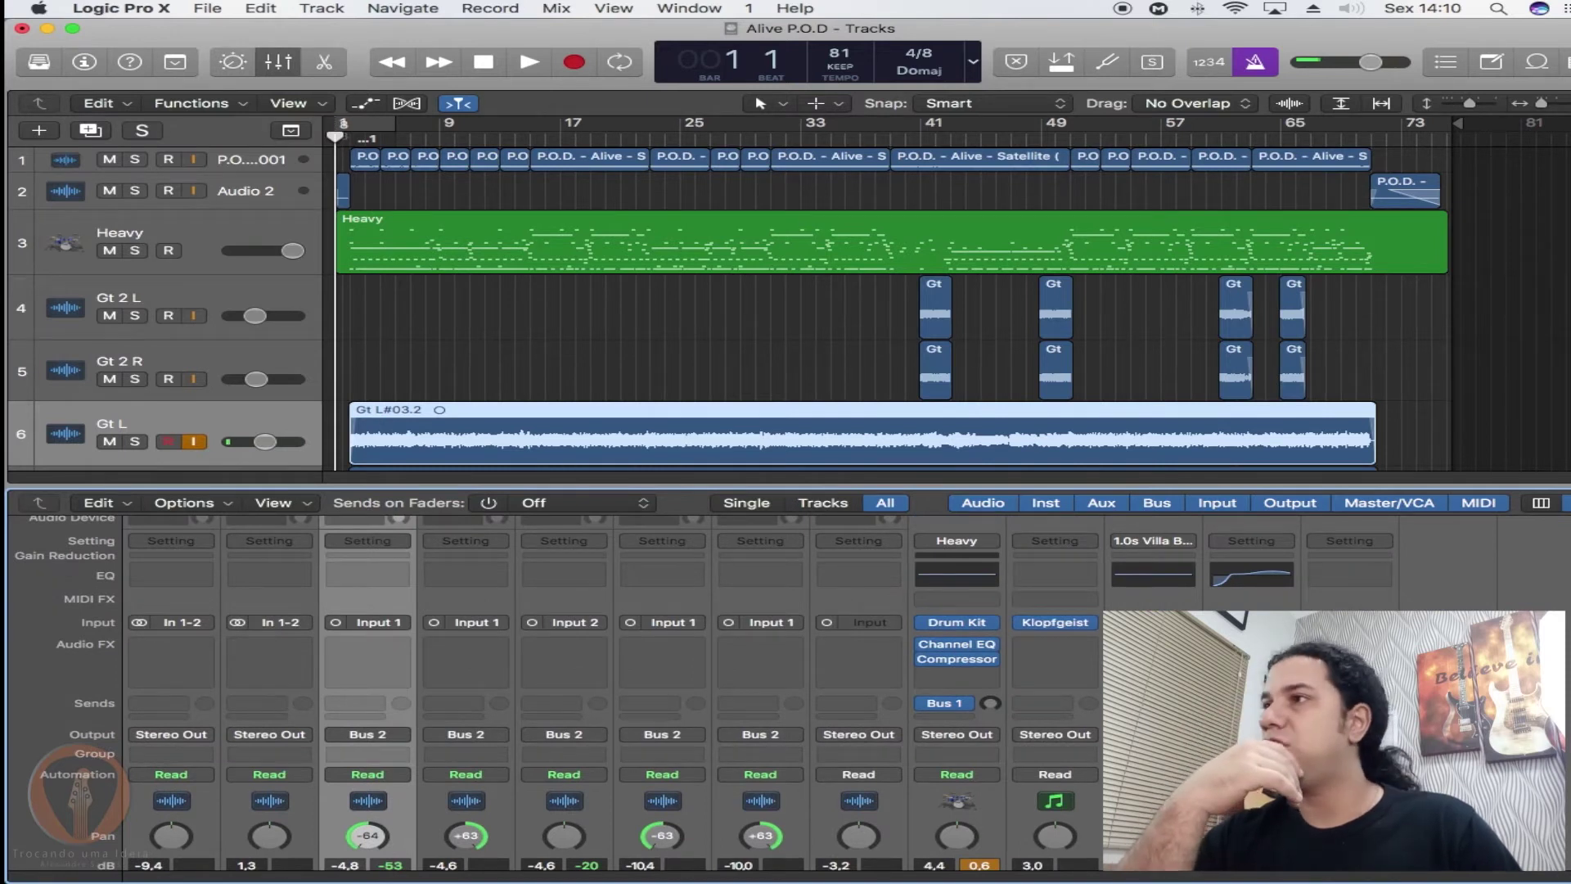
{"action": "scroll", "coordinate": [368, 647], "scroll_direction": "down", "scroll_amount": 5}
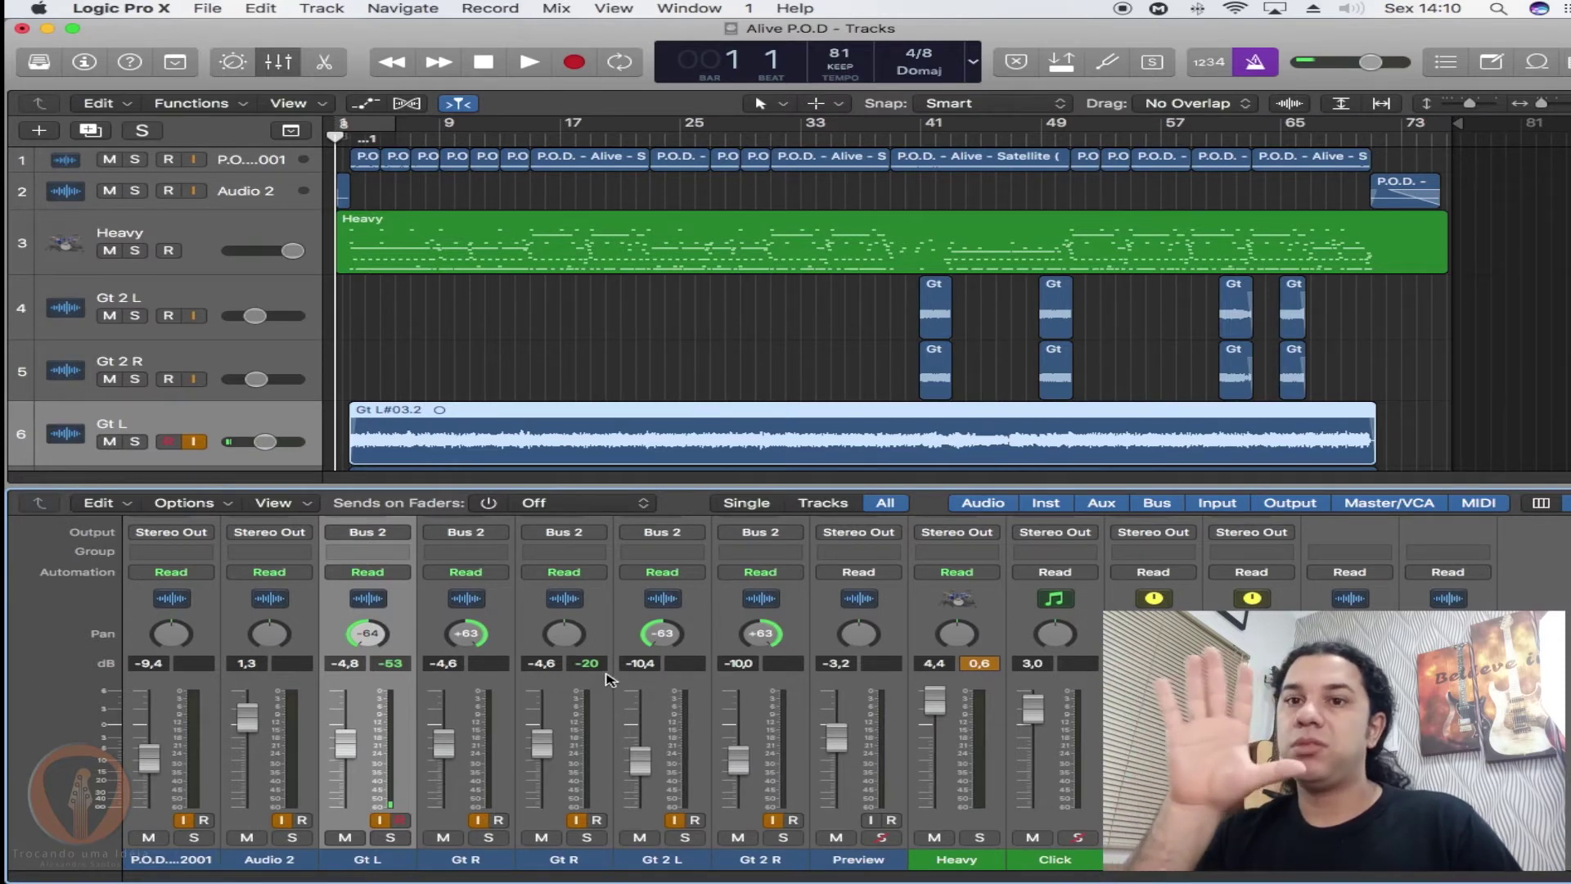
{"action": "left_click", "coordinate": [279, 63]}
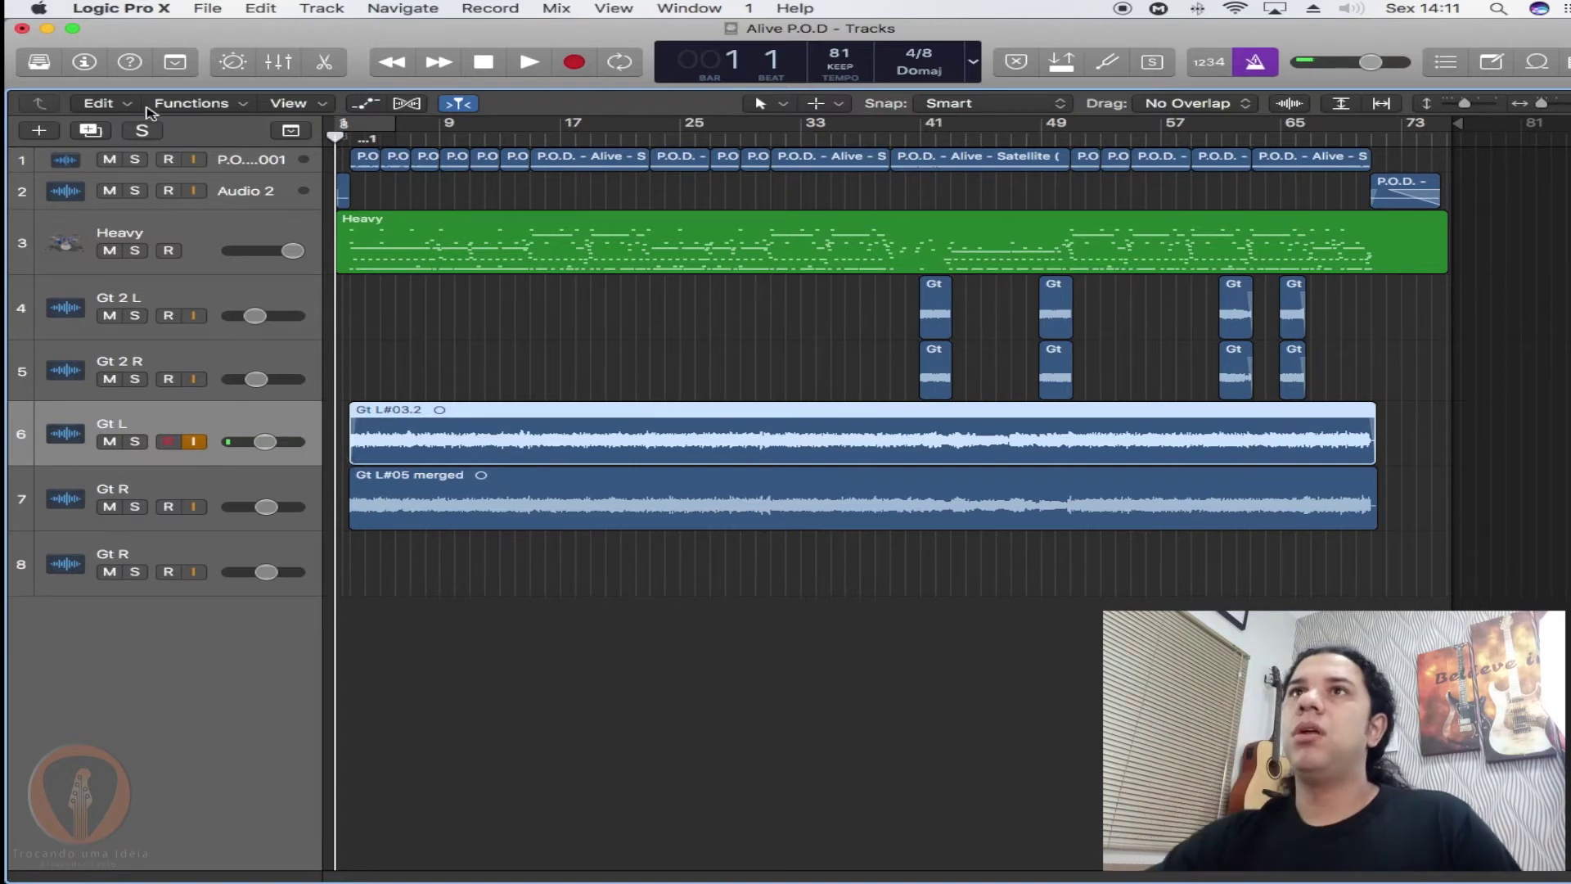
- Show the mixer and compare the Gt L and Gt R rhythm guitar tracks with their channel strips
{"action": "left_click", "coordinate": [290, 64]}
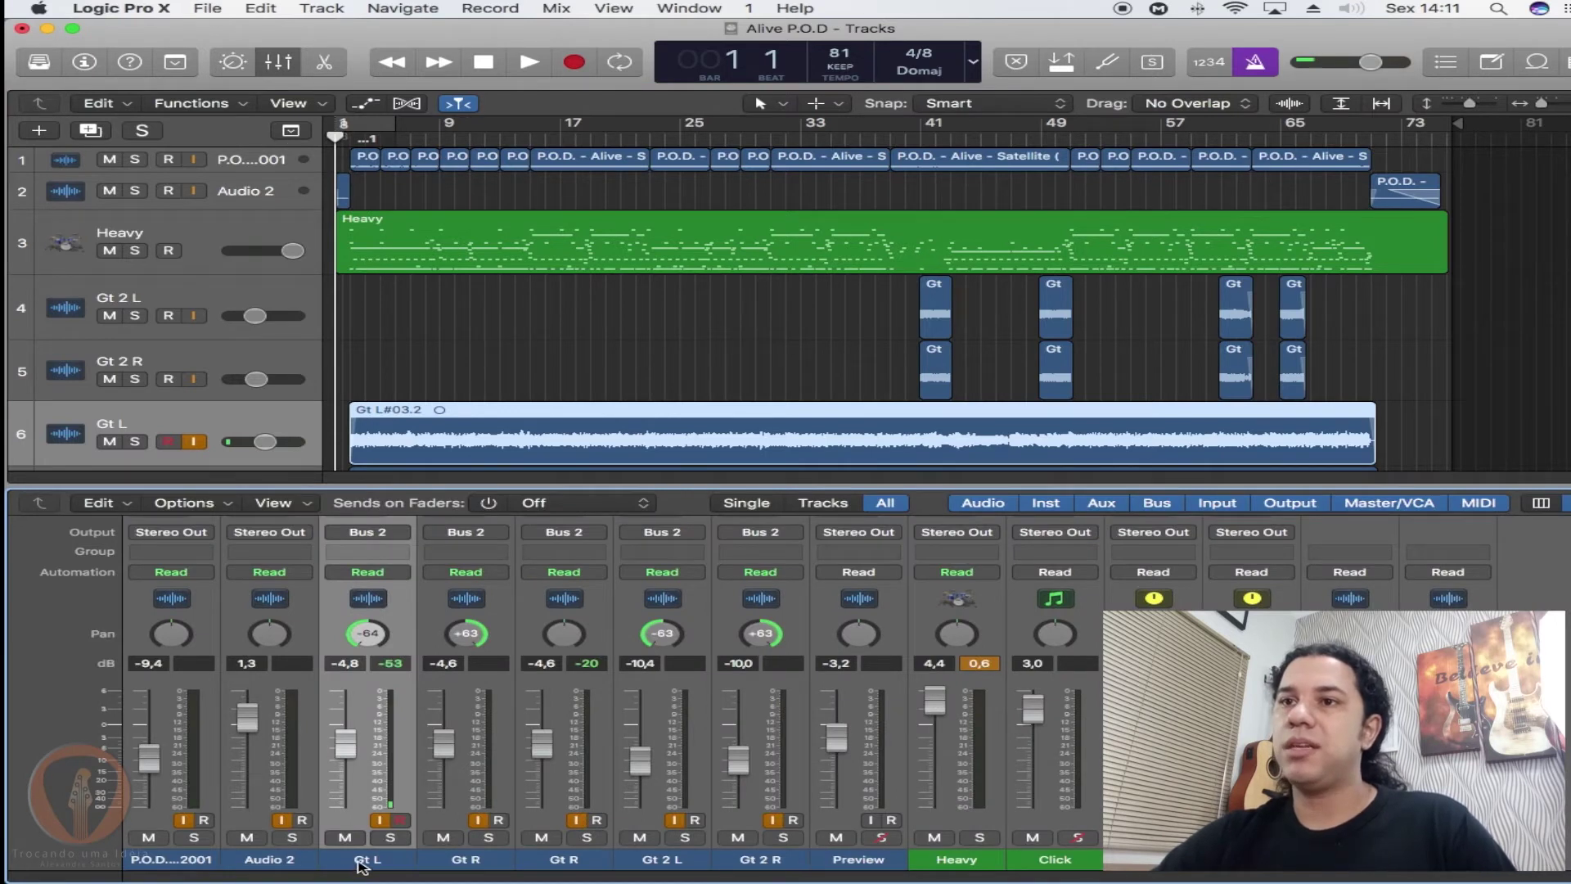
{"action": "left_click", "coordinate": [465, 861]}
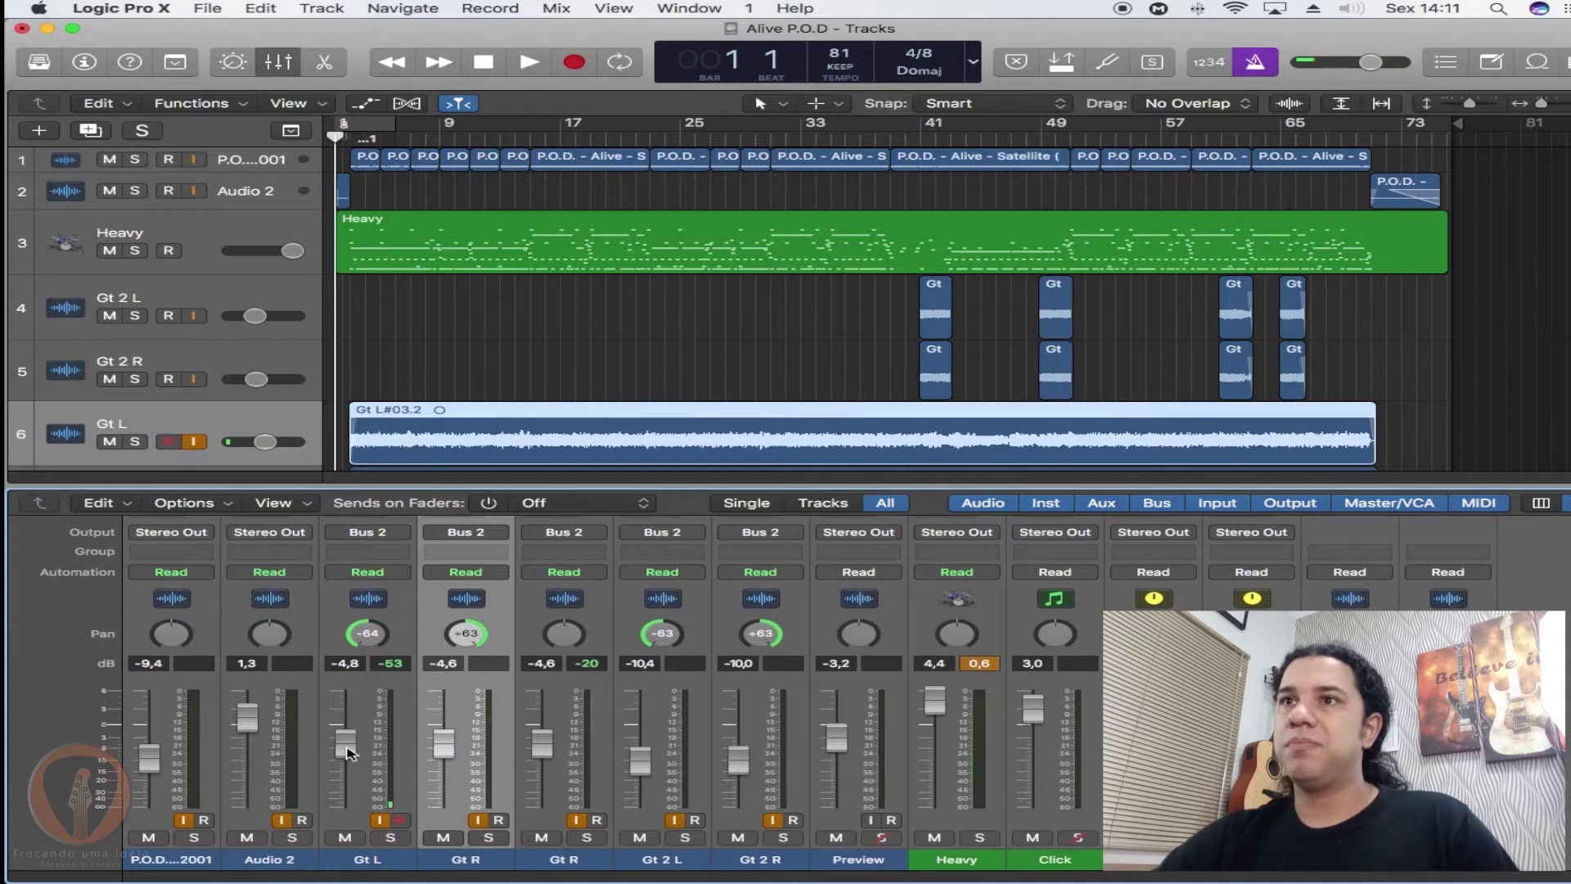
{"action": "left_click", "coordinate": [233, 358]}
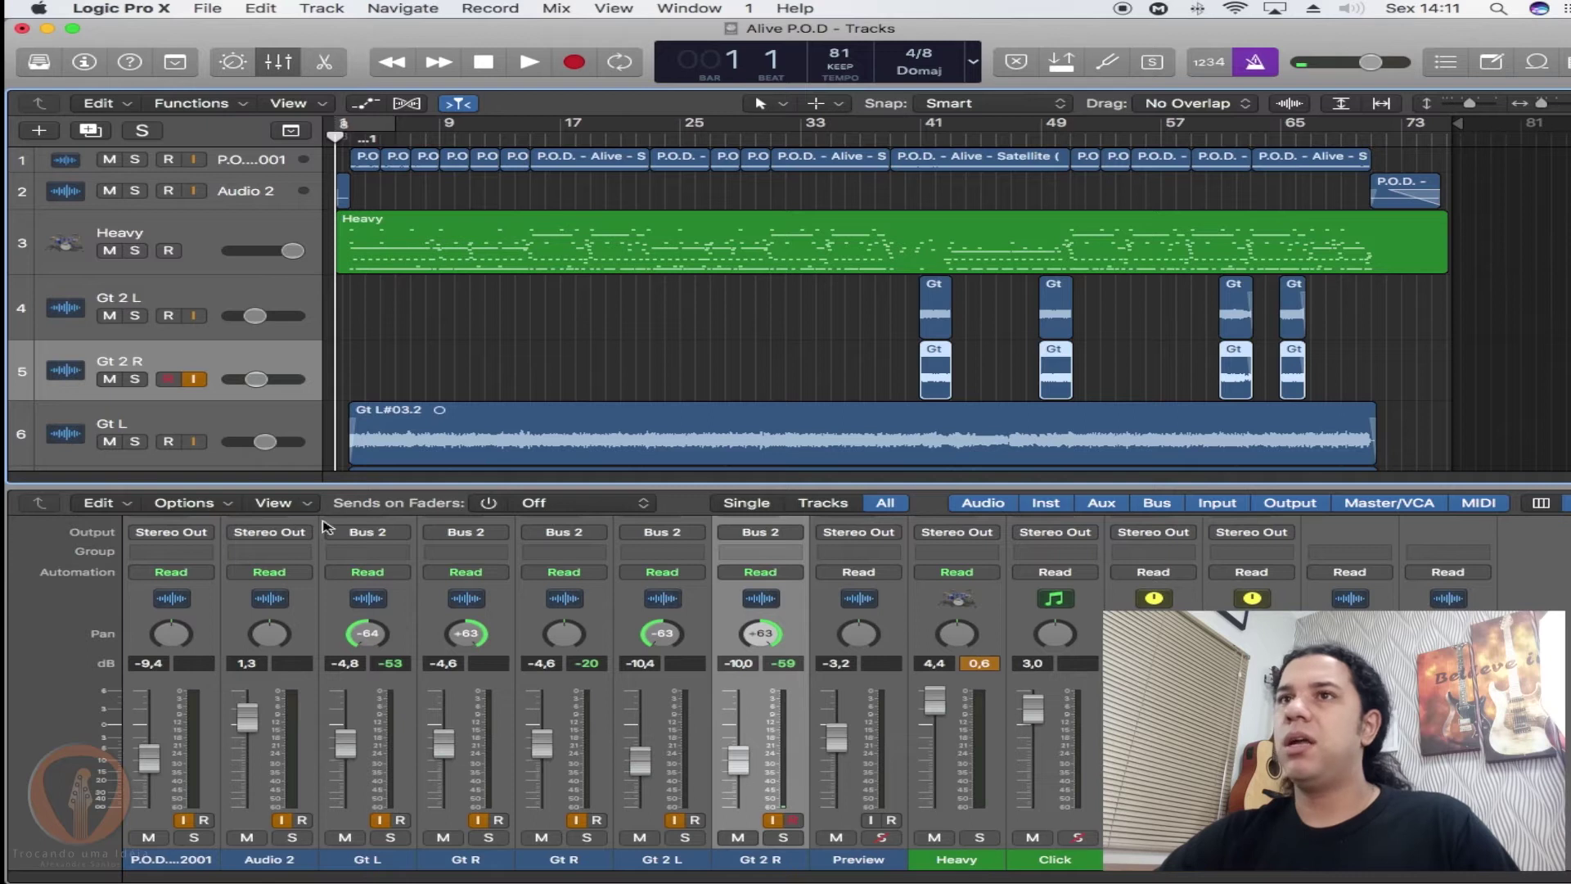
{"action": "left_click", "coordinate": [227, 434]}
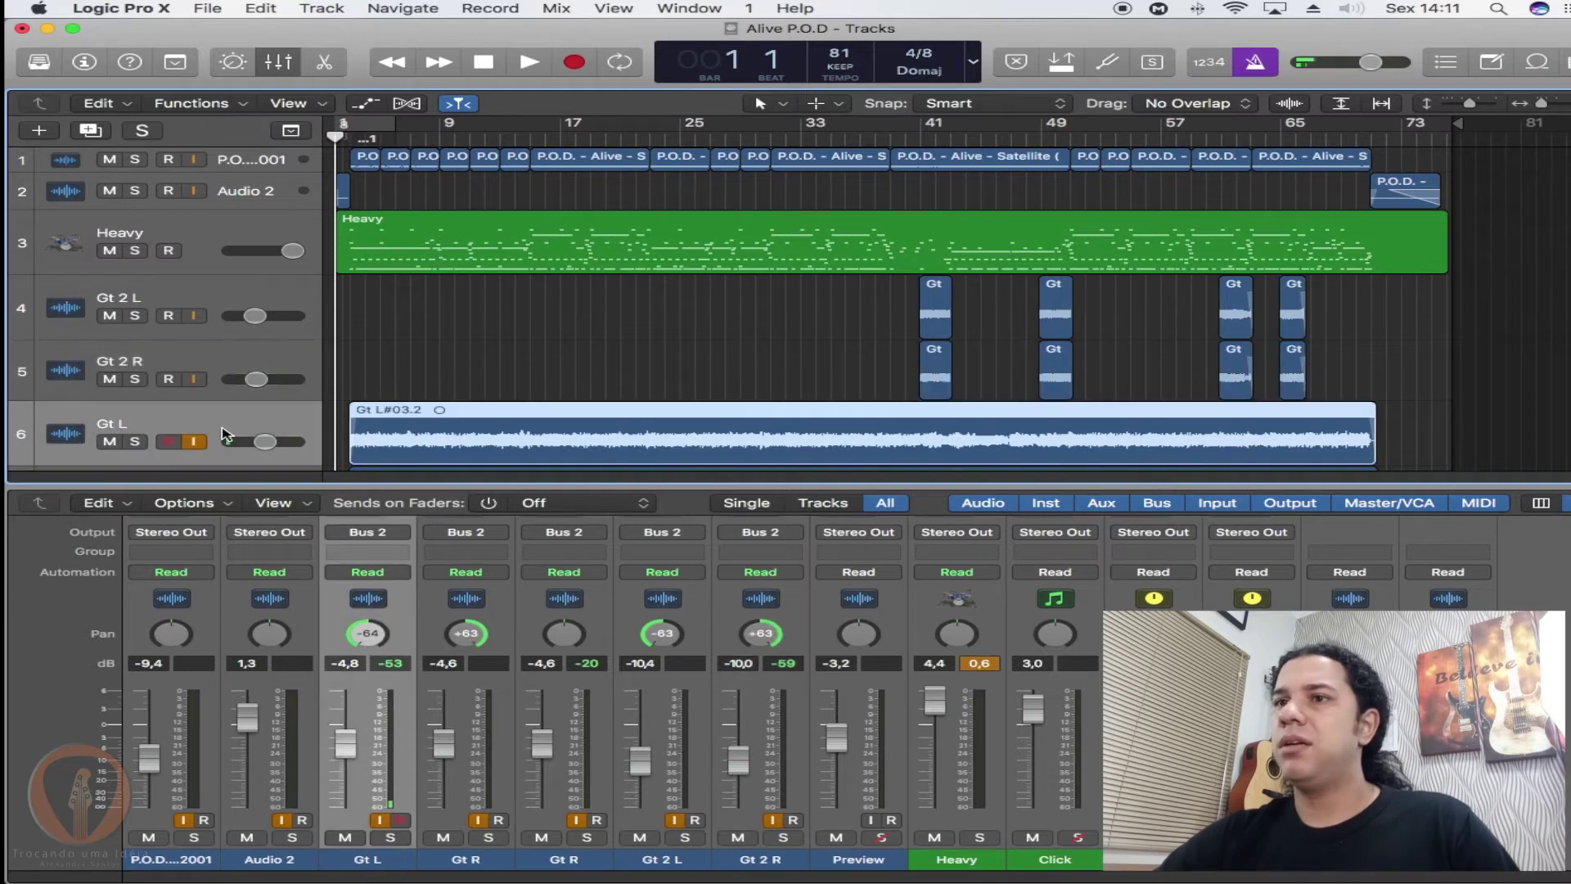
{"action": "scroll", "coordinate": [226, 435], "scroll_direction": "down", "scroll_amount": 5}
{"action": "left_click", "coordinate": [227, 334]}
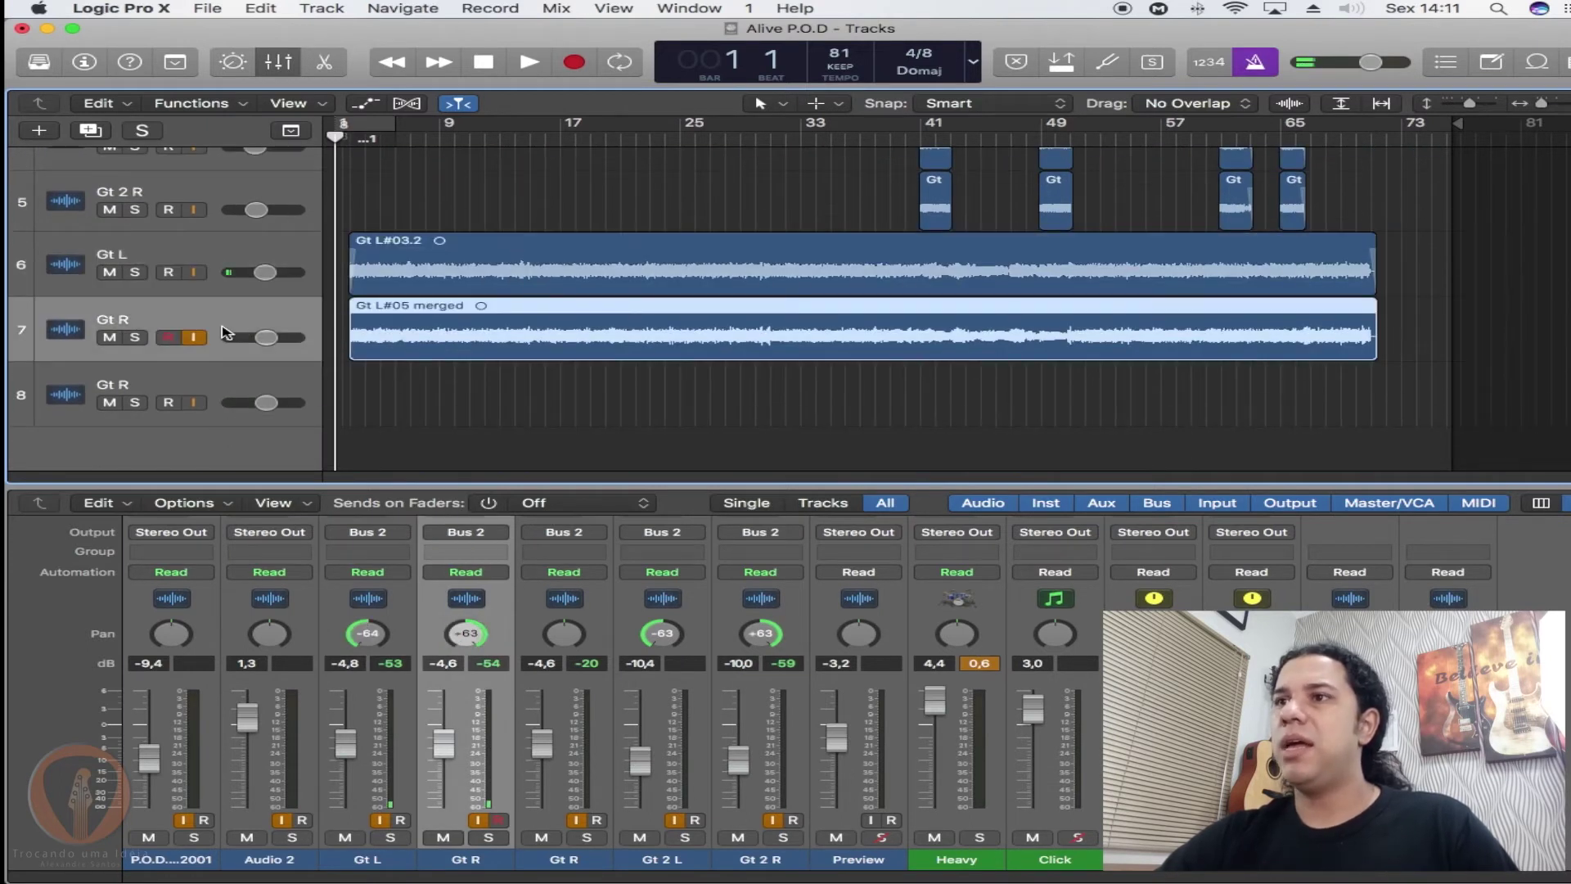
{"action": "left_click", "coordinate": [214, 269]}
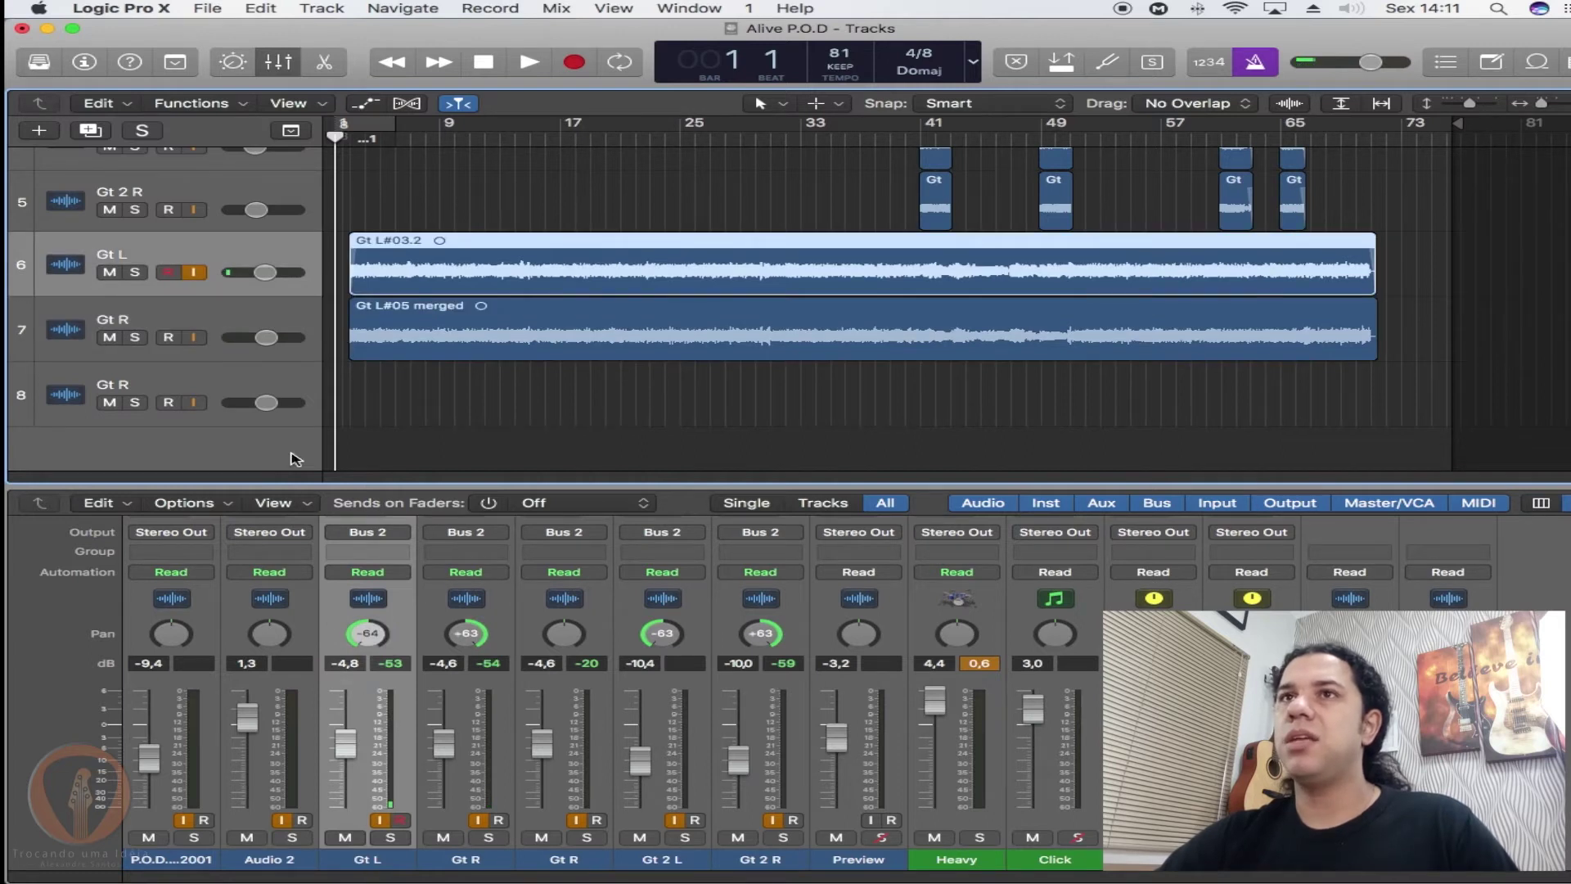
{"action": "left_click", "coordinate": [232, 330]}
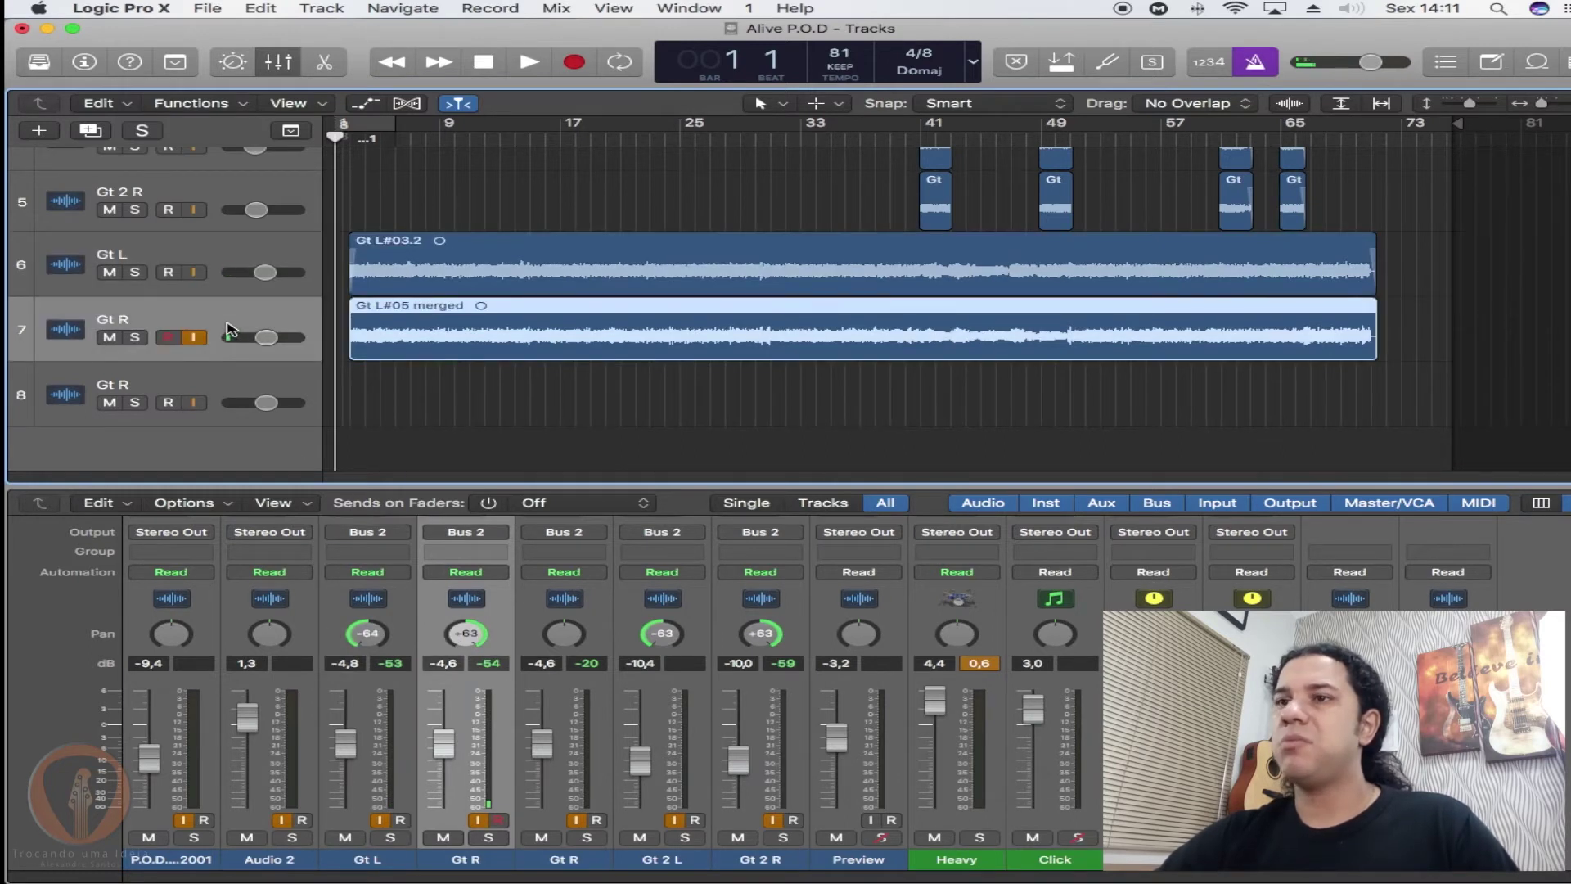
- Review the Gt 2 L and Gt 2 R tracks and their channel strips by selecting each one
{"action": "scroll", "coordinate": [229, 329], "scroll_direction": "up", "scroll_amount": 3}
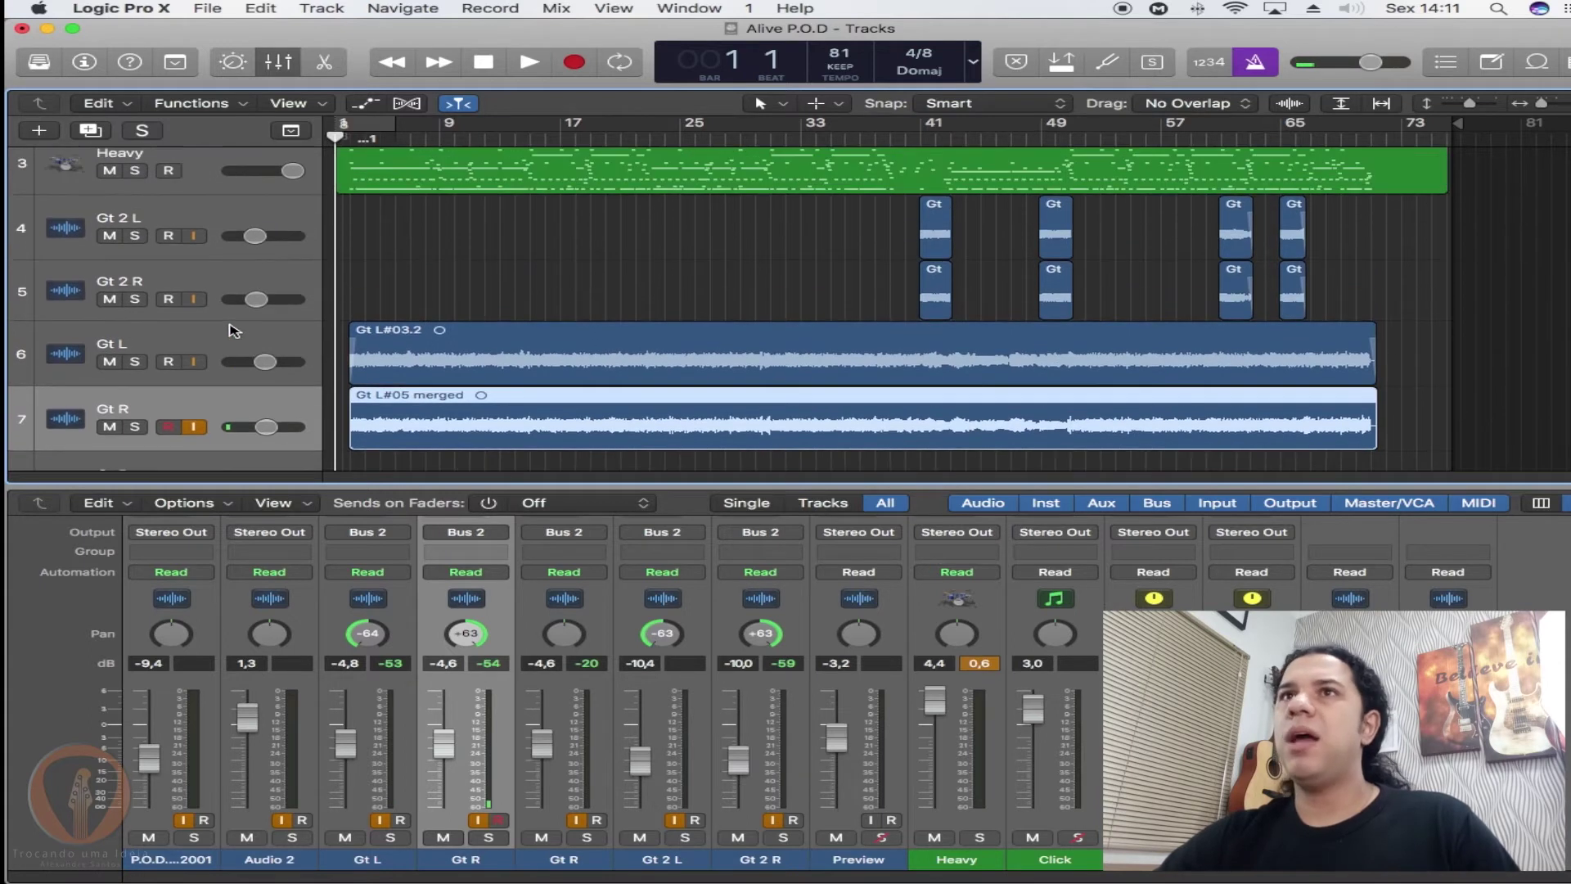
{"action": "left_click", "coordinate": [229, 217]}
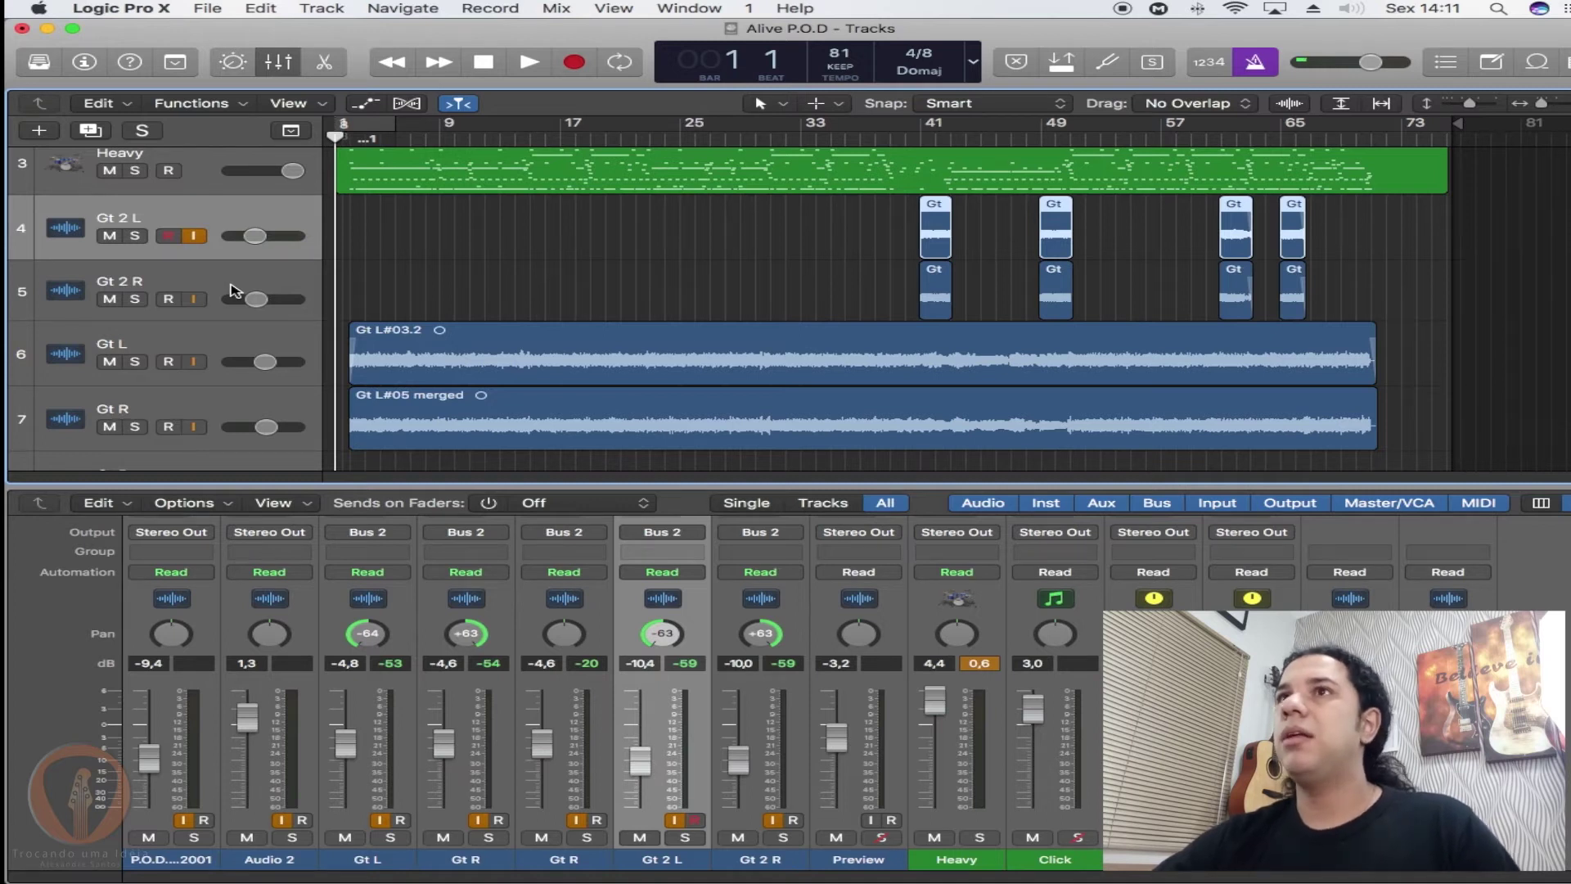
{"action": "left_click", "coordinate": [234, 291]}
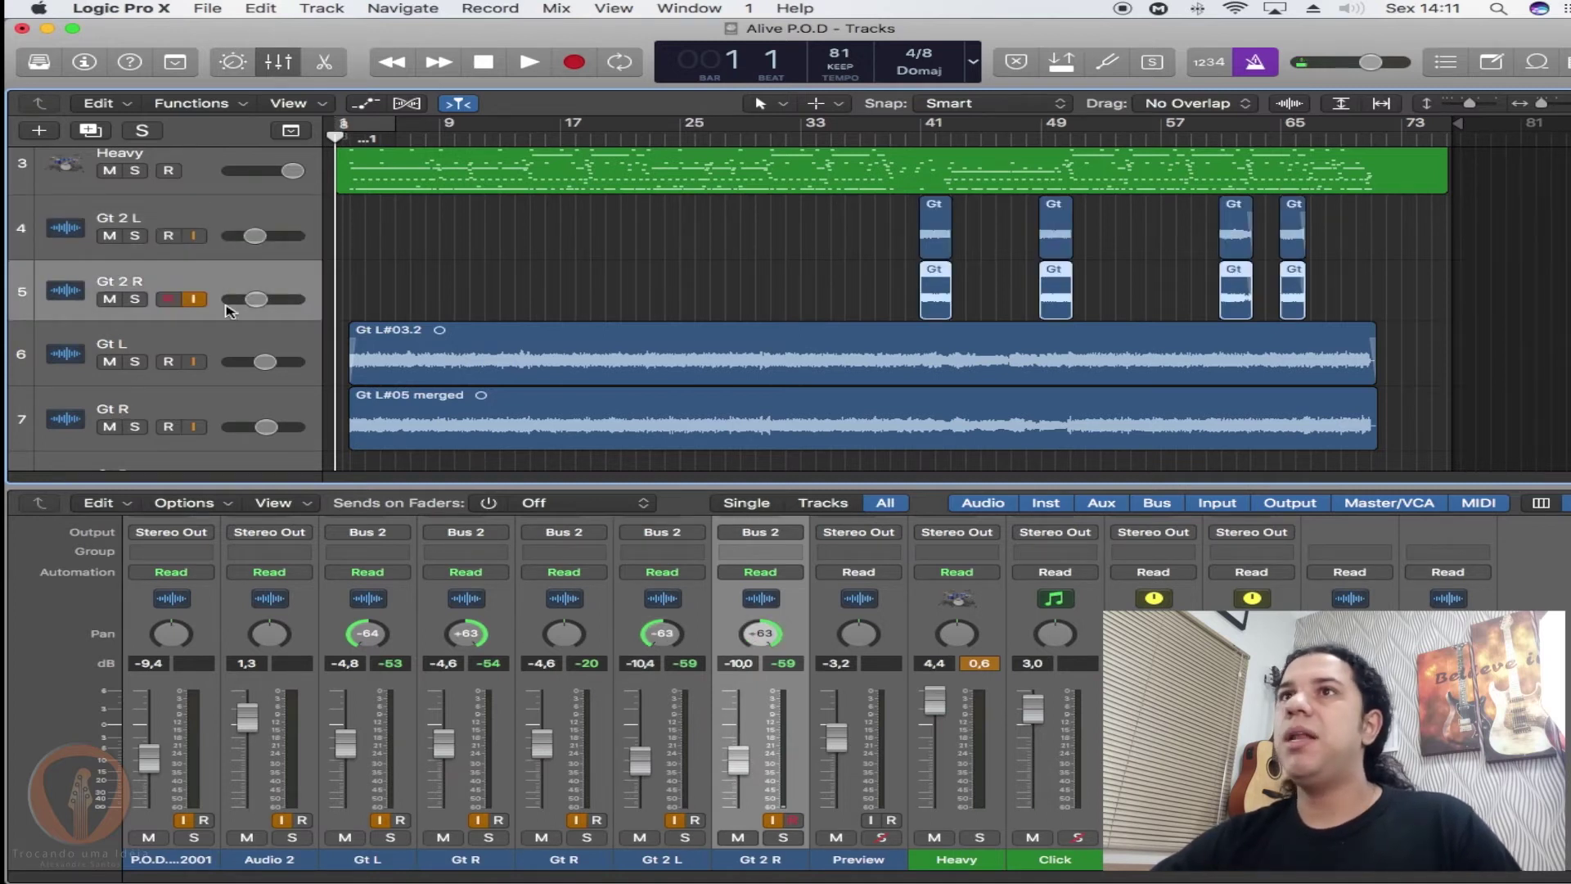
{"action": "scroll", "coordinate": [239, 356], "scroll_direction": "down", "scroll_amount": 3}
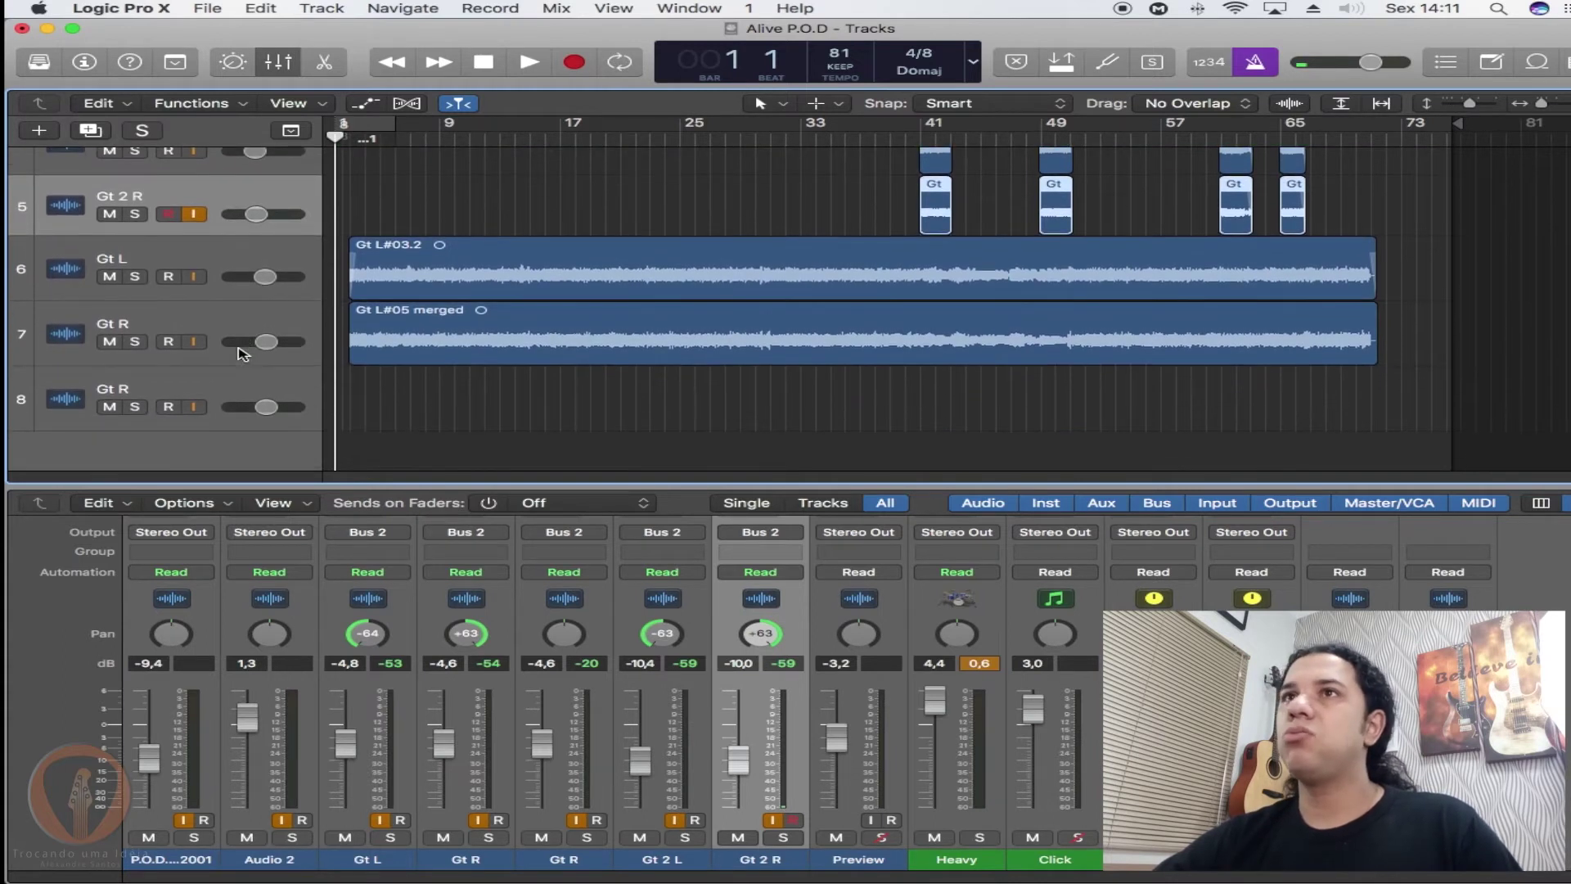
{"action": "scroll", "coordinate": [243, 353], "scroll_direction": "down", "scroll_amount": 1}
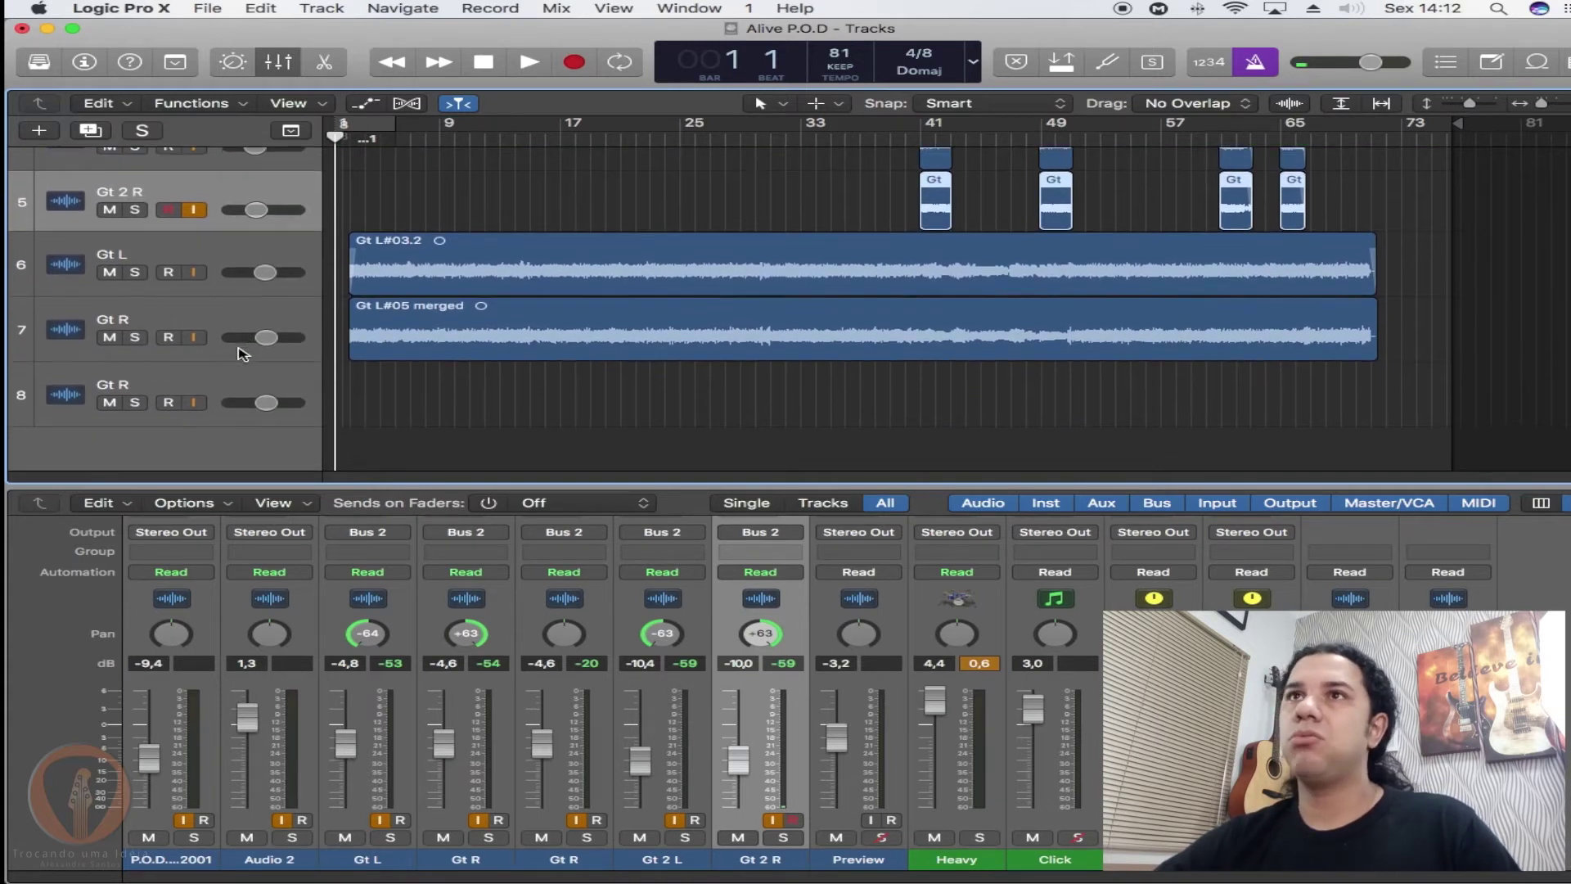
- Solo the Gt L track, turn off the metronome, and start playback from the beginning
{"action": "left_click", "coordinate": [135, 272]}
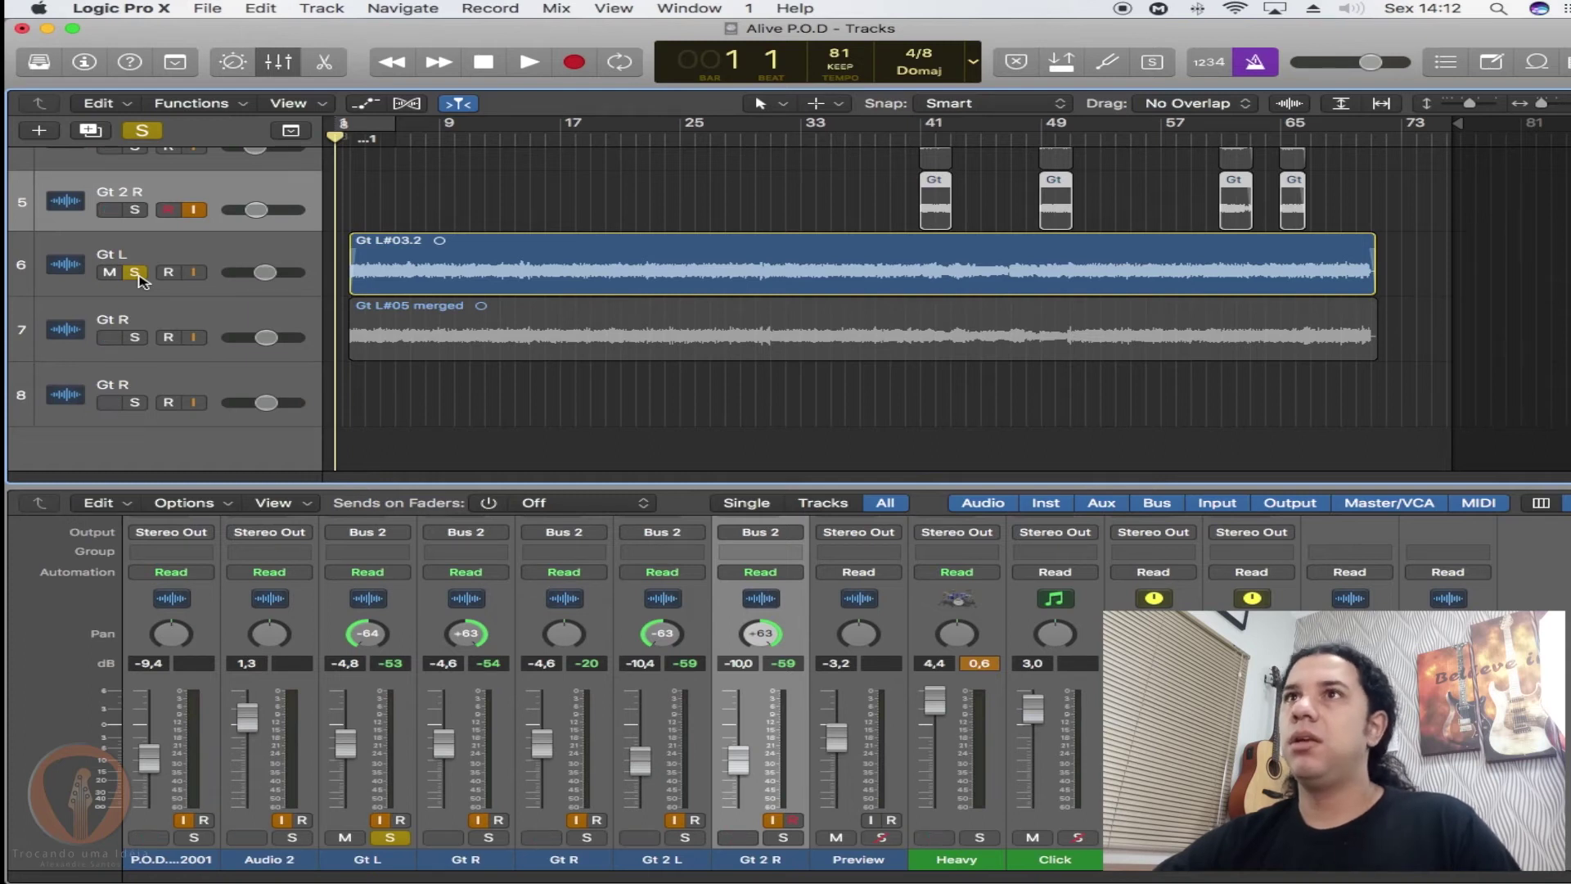
{"action": "key", "text": "k"}
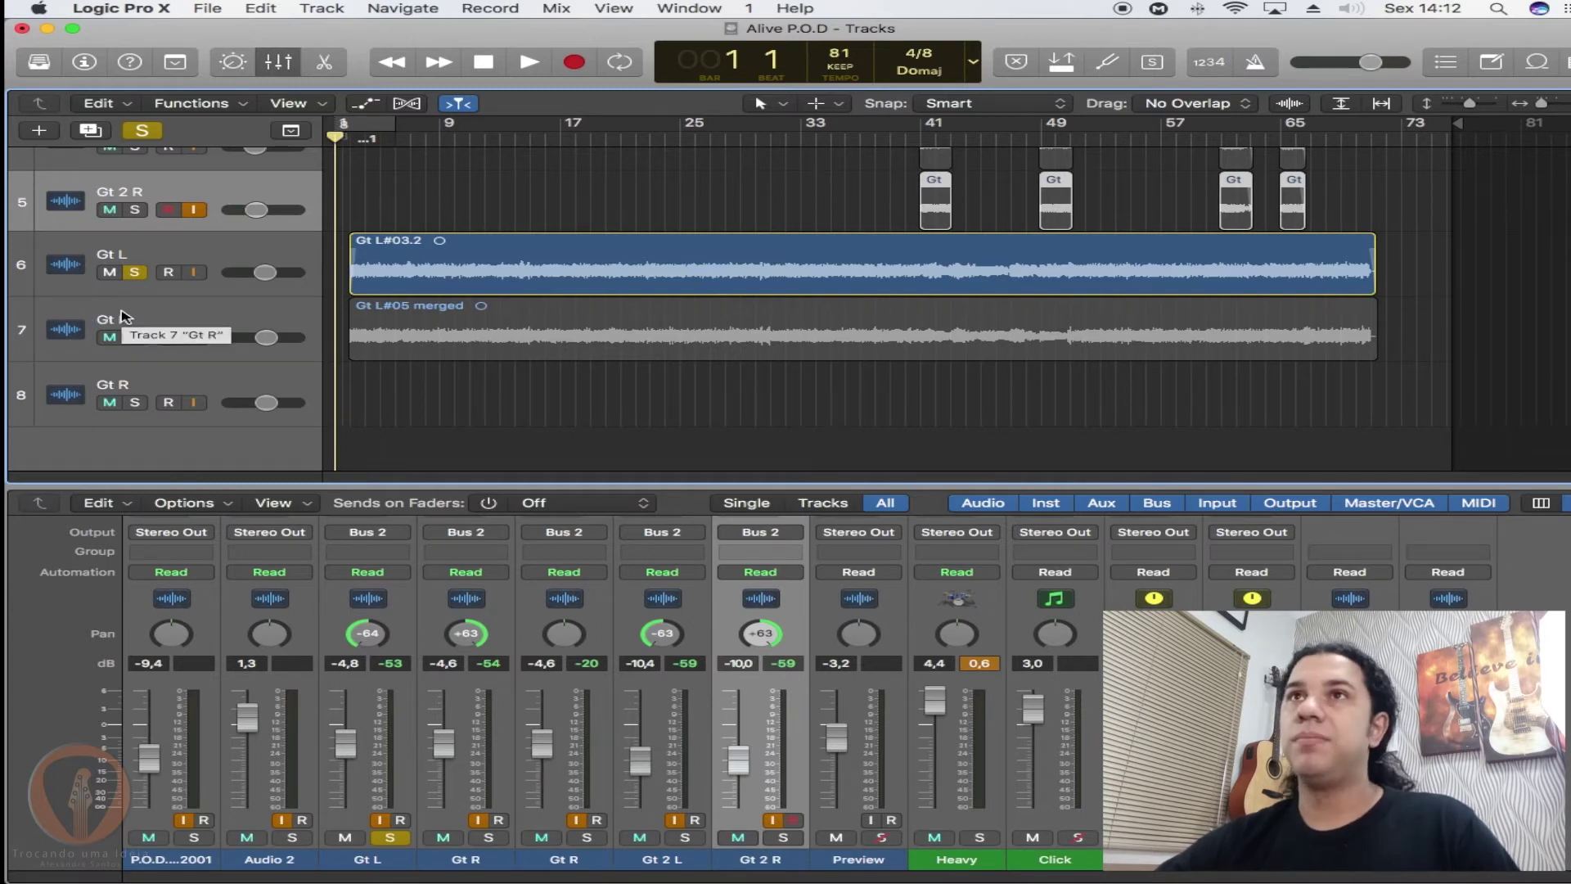
{"action": "key", "text": "space"}
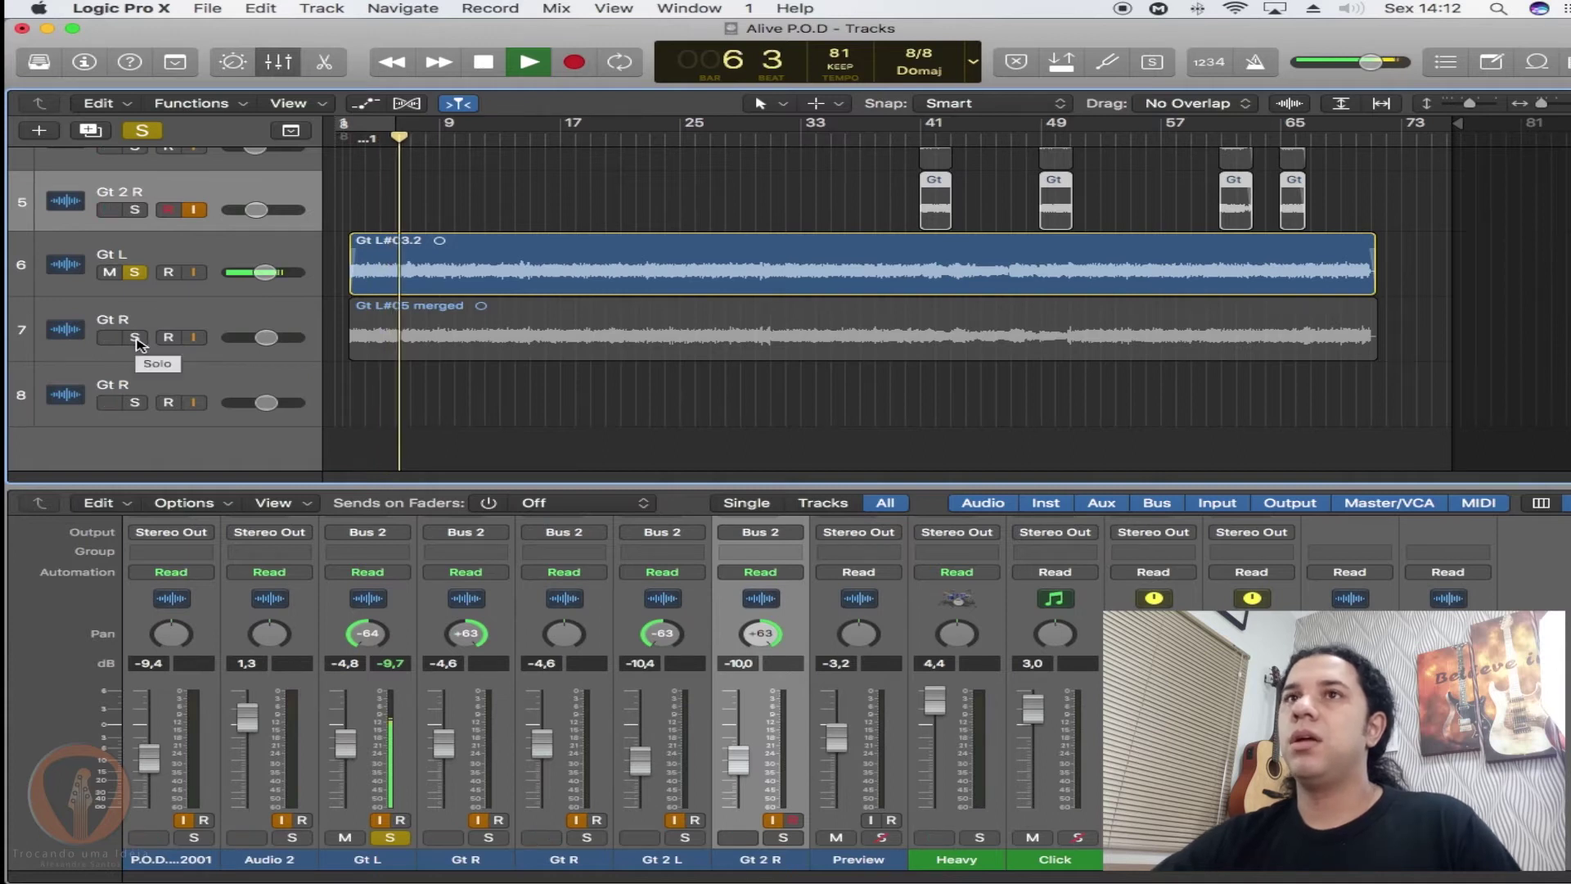
- Add Gt R to the solo during playback, listening to it both alone and together with Gt L
{"action": "left_click", "coordinate": [135, 338]}
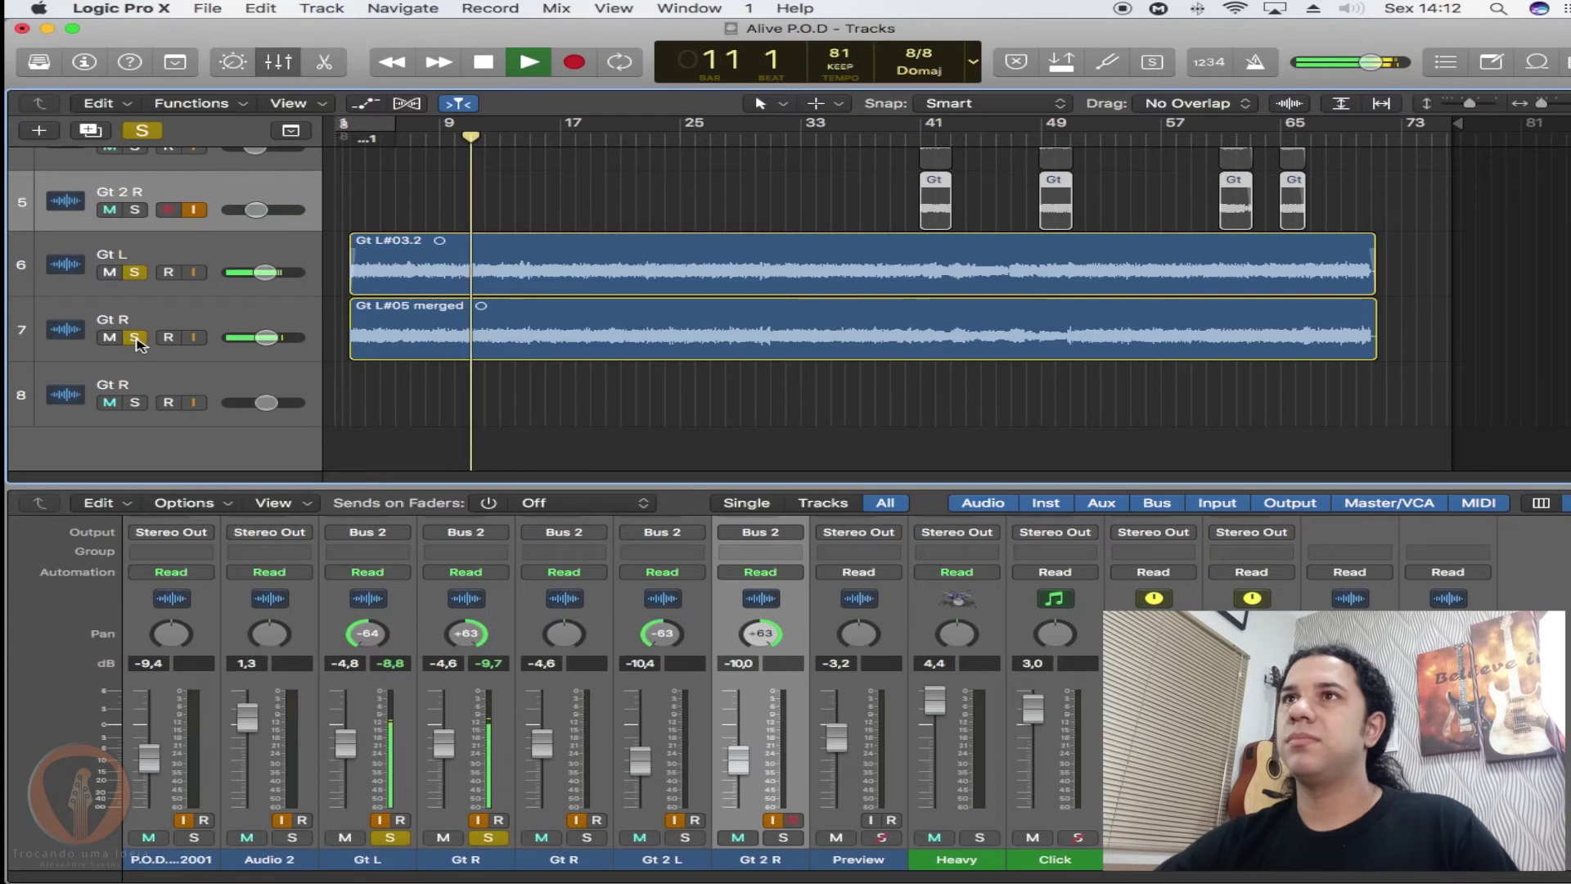
{"action": "left_click", "coordinate": [135, 273]}
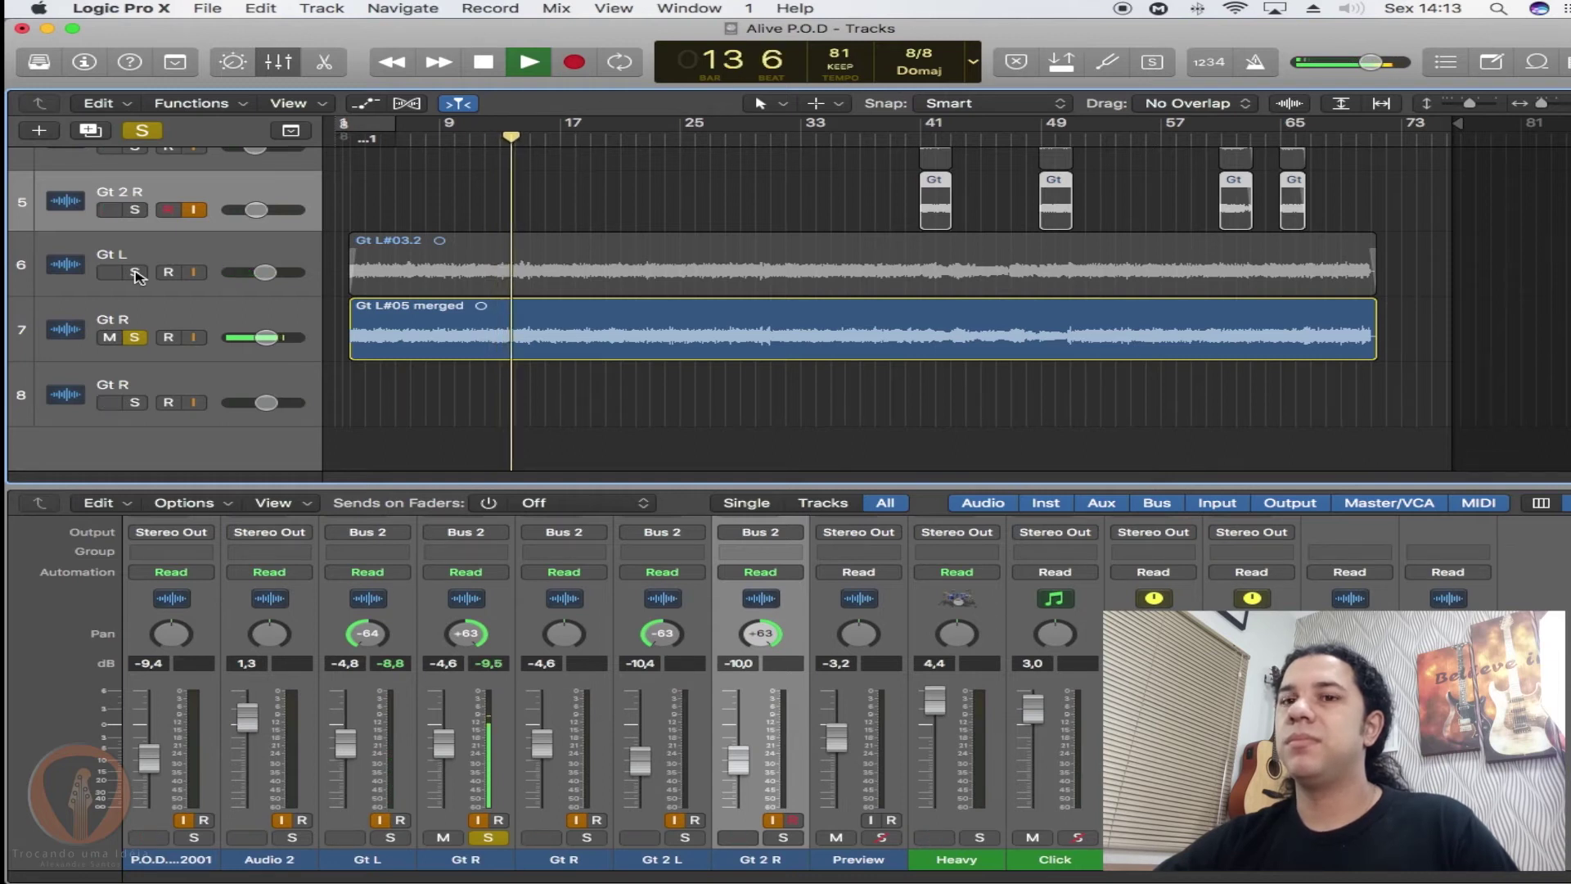
{"action": "left_click", "coordinate": [135, 272]}
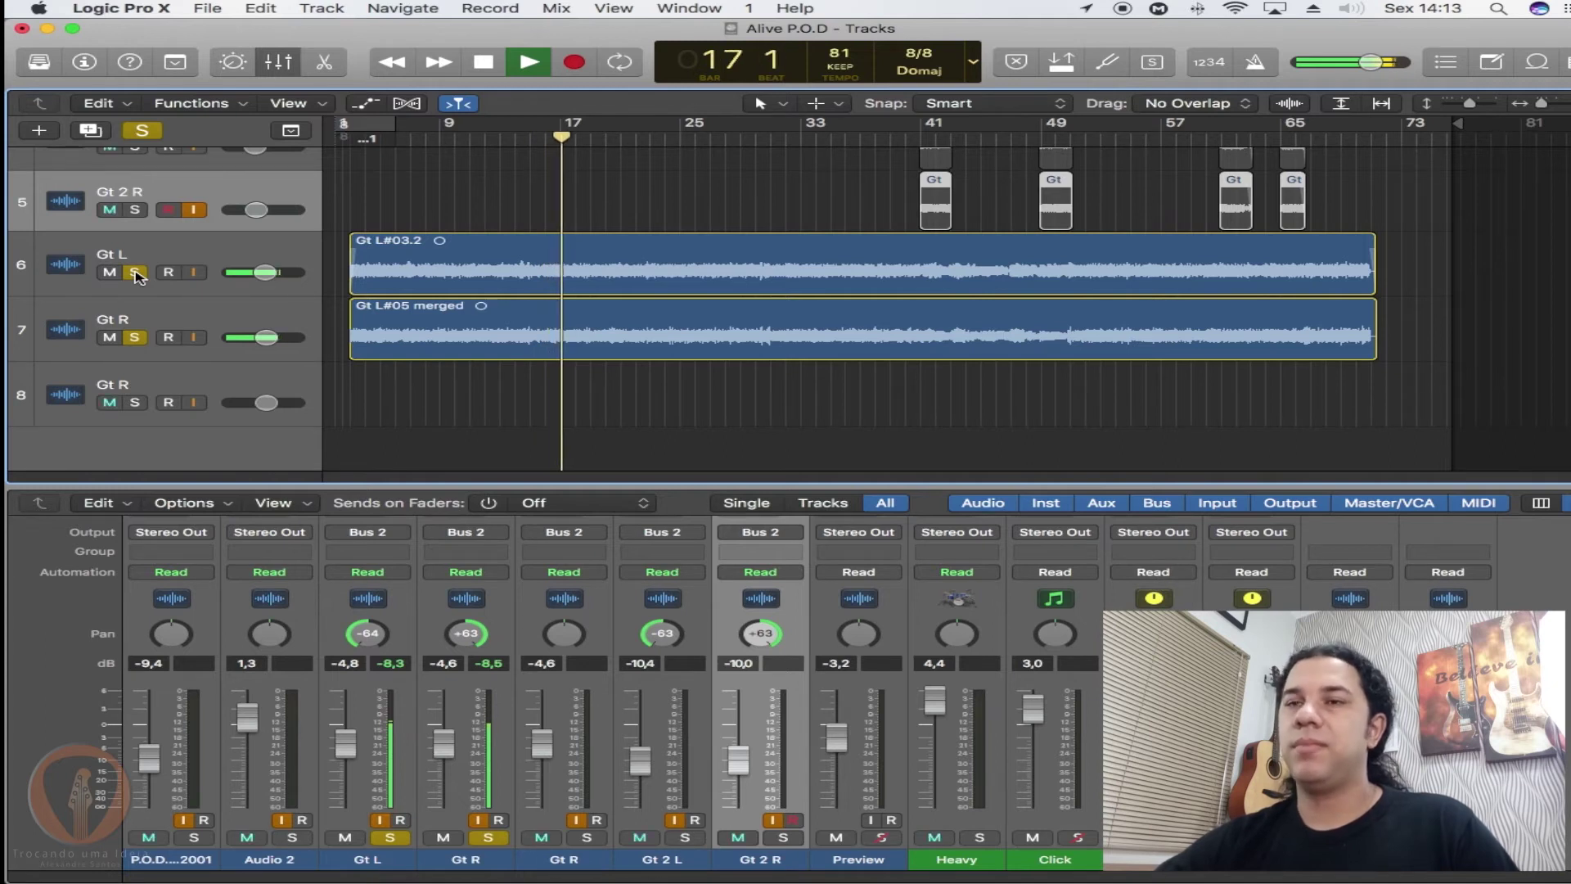
- Audition the Heavy drum track together with the soloed Gt L and Gt R guitars, and unsolo the drums
{"action": "scroll", "coordinate": [137, 277], "scroll_direction": "up", "scroll_amount": 2}
{"action": "scroll", "coordinate": [138, 276], "scroll_direction": "up", "scroll_amount": 5}
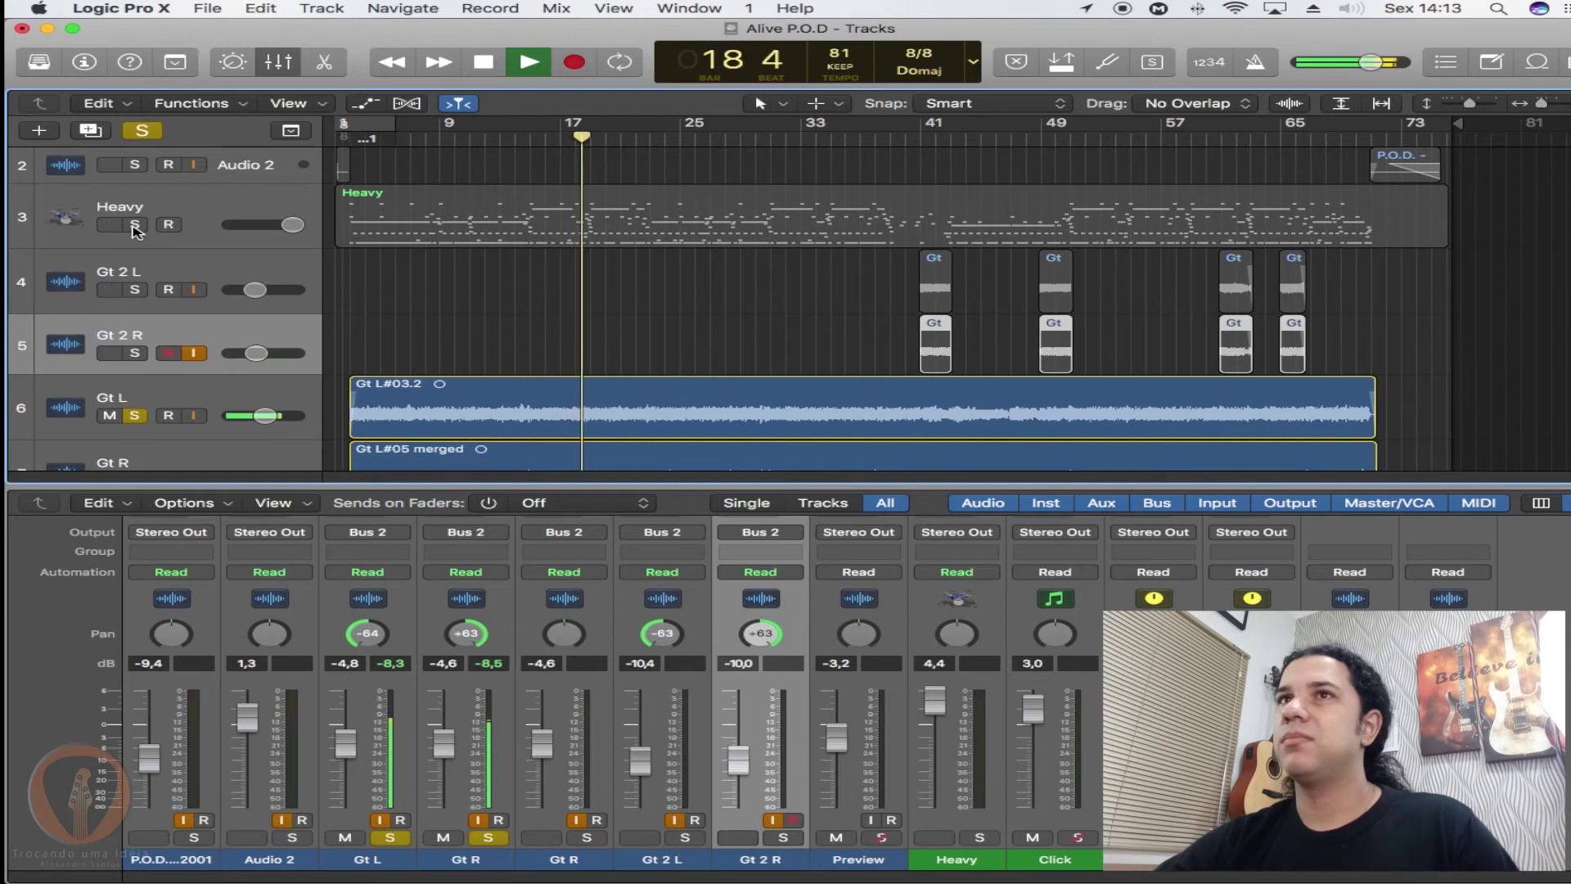
{"action": "left_click", "coordinate": [135, 225]}
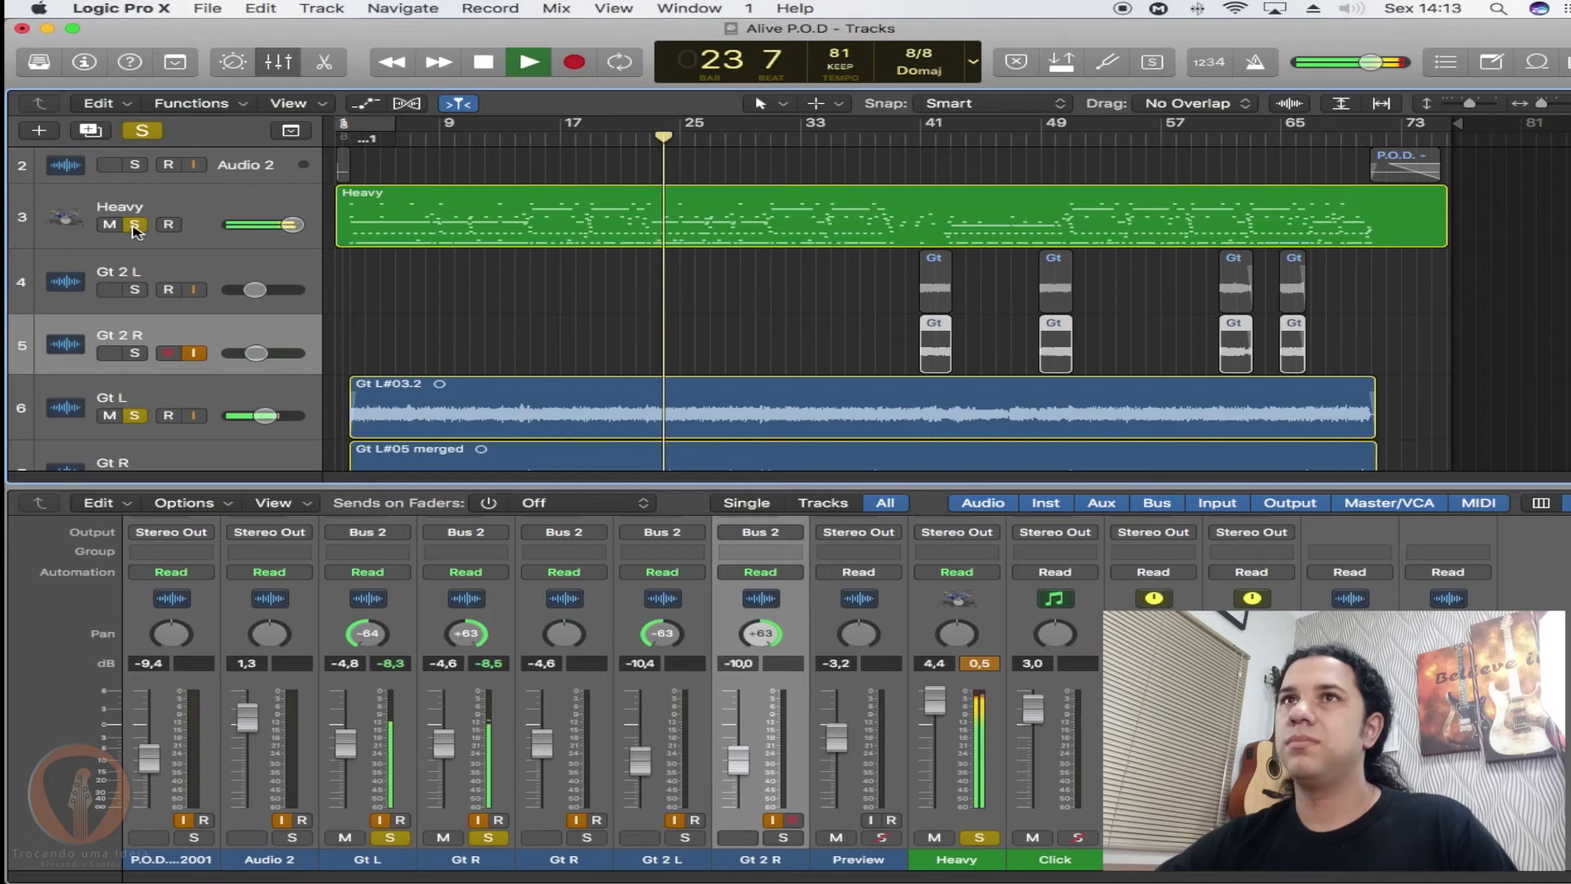
{"action": "left_click", "coordinate": [135, 225]}
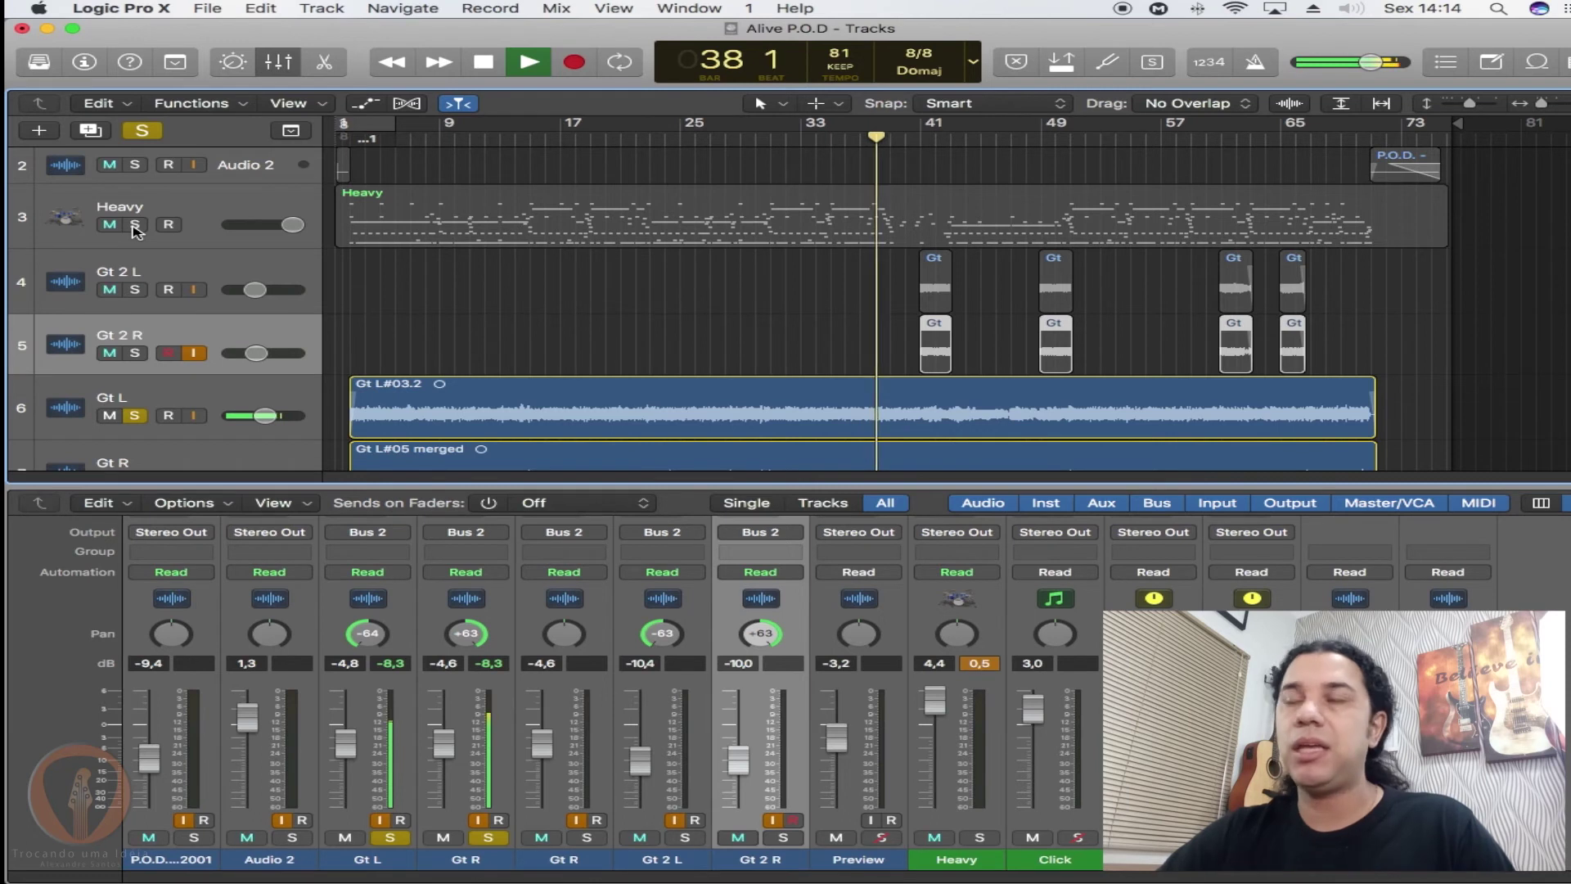
- Add the Gt 2 L, Gt 2 R and Heavy drum tracks to the soloed guitars during playback
{"action": "scroll", "coordinate": [135, 231], "scroll_direction": "down", "scroll_amount": 1}
{"action": "scroll", "coordinate": [134, 246], "scroll_direction": "down", "scroll_amount": 2}
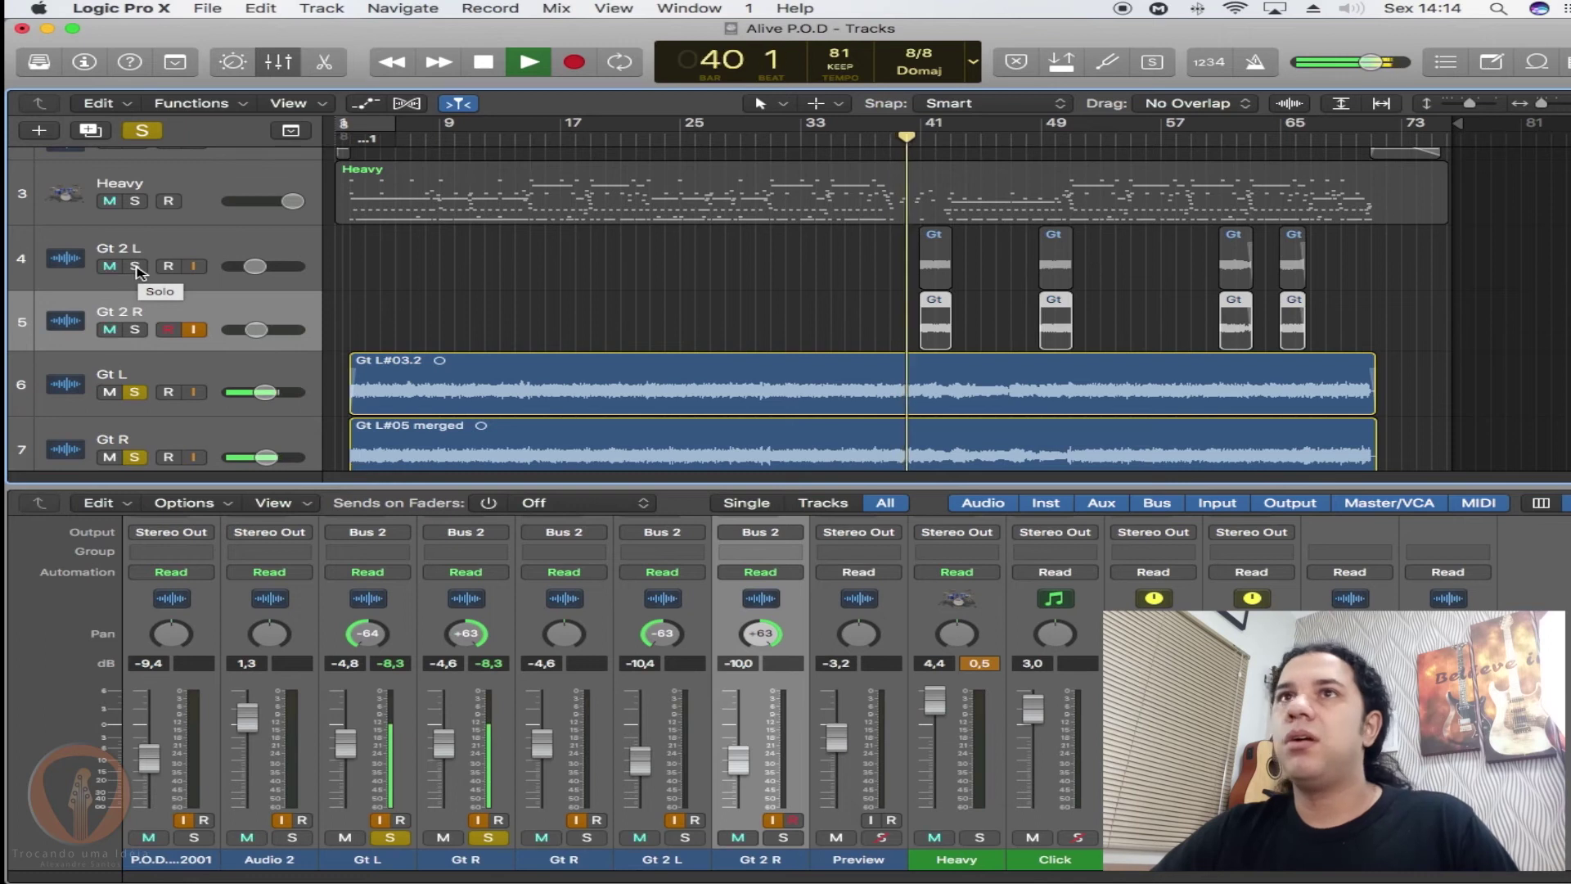
{"action": "left_click", "coordinate": [137, 270]}
{"action": "left_click", "coordinate": [135, 330]}
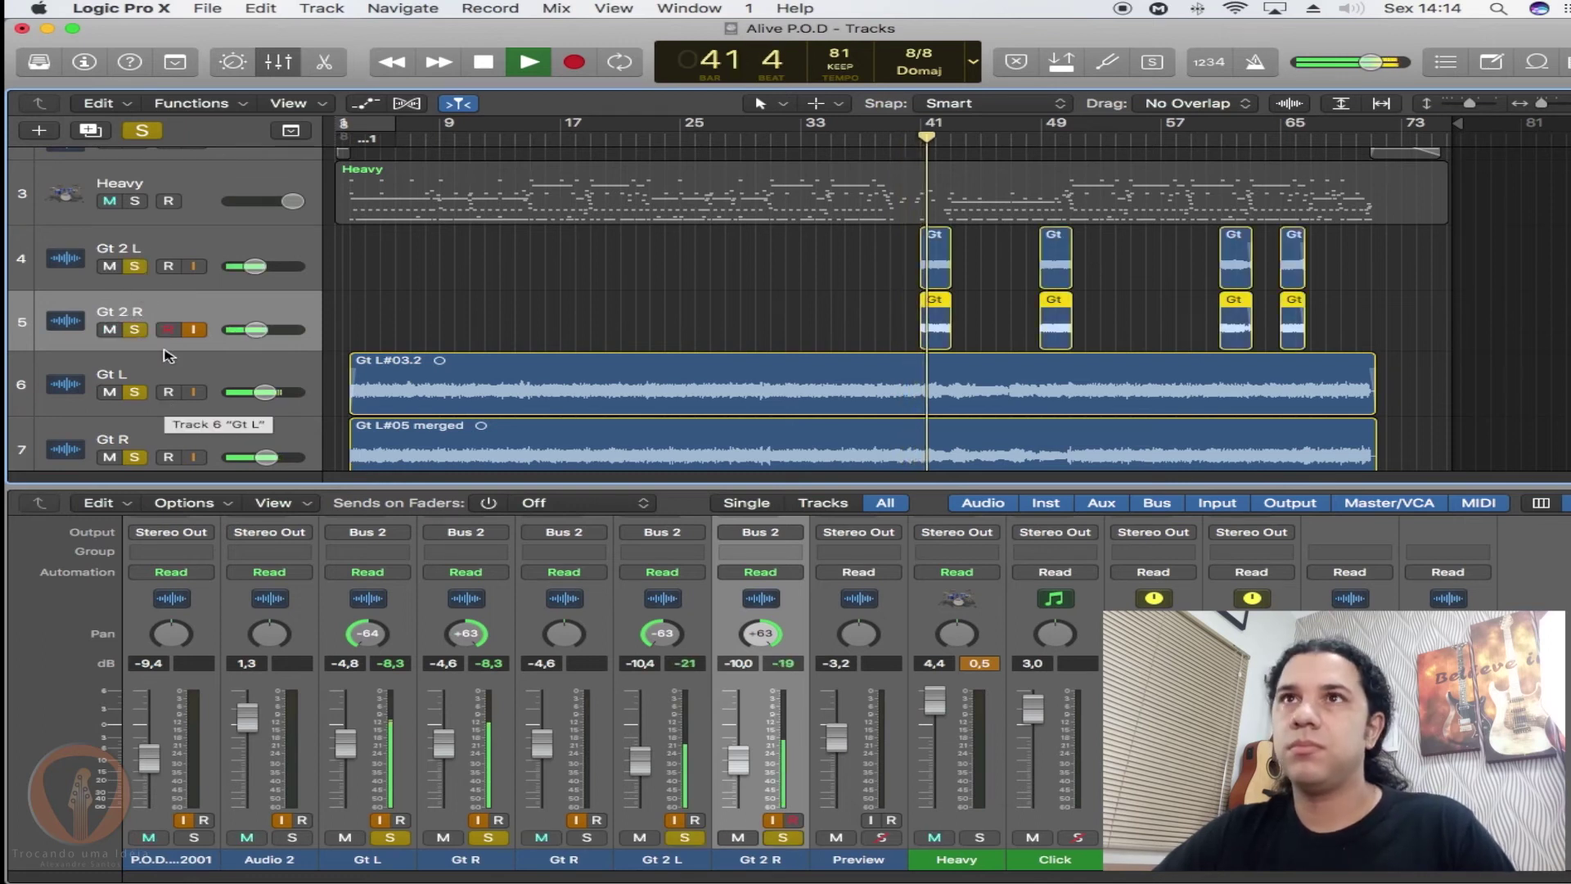
{"action": "left_click", "coordinate": [134, 267]}
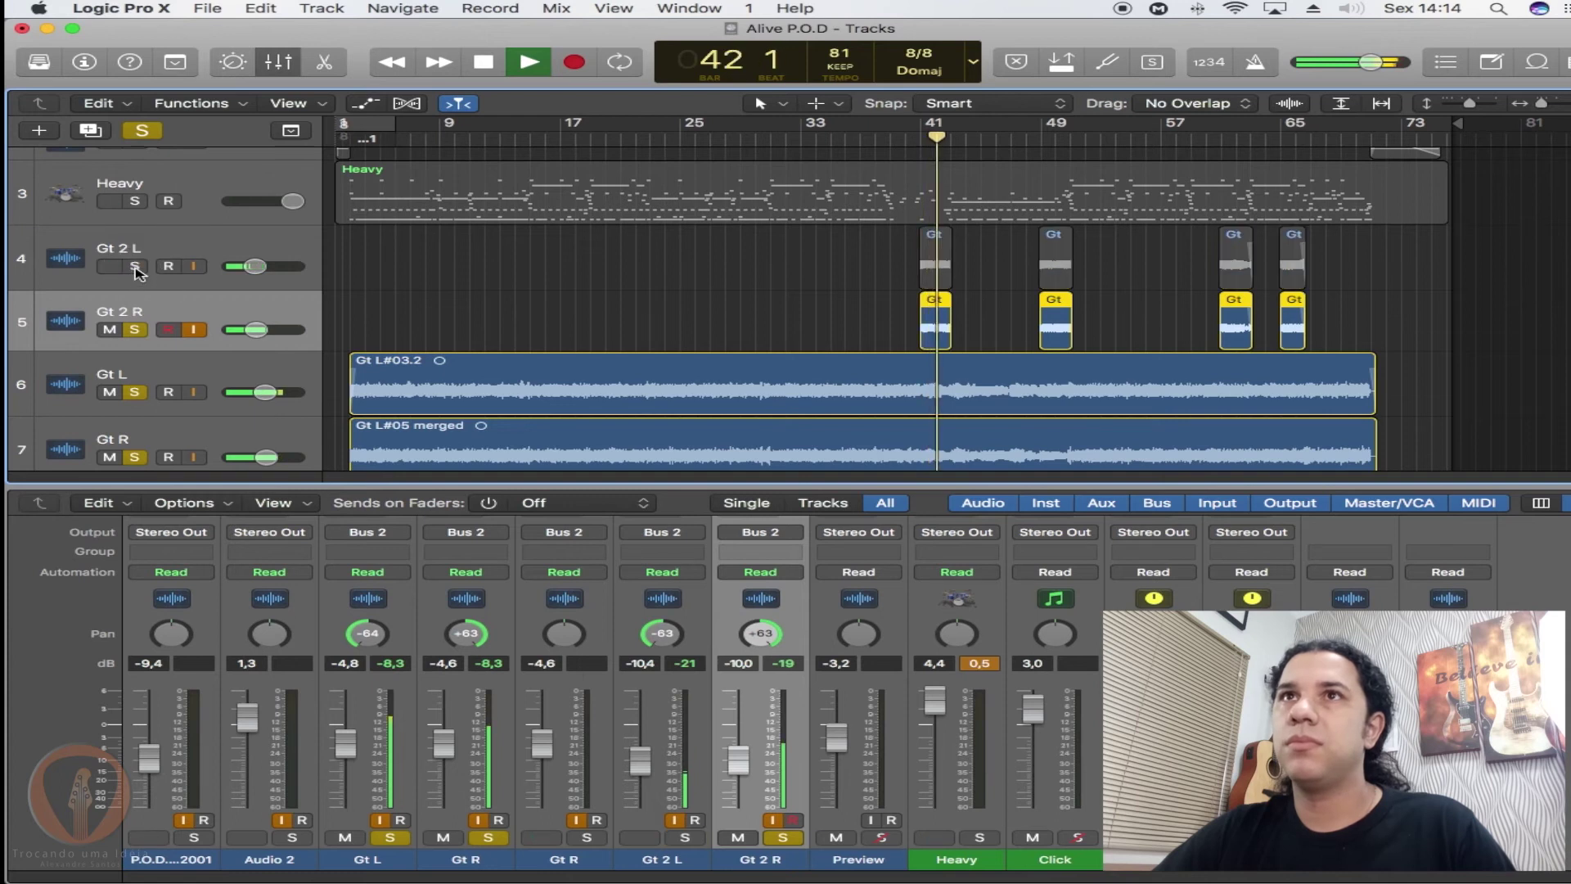
{"action": "left_click", "coordinate": [137, 270]}
{"action": "left_click", "coordinate": [138, 331]}
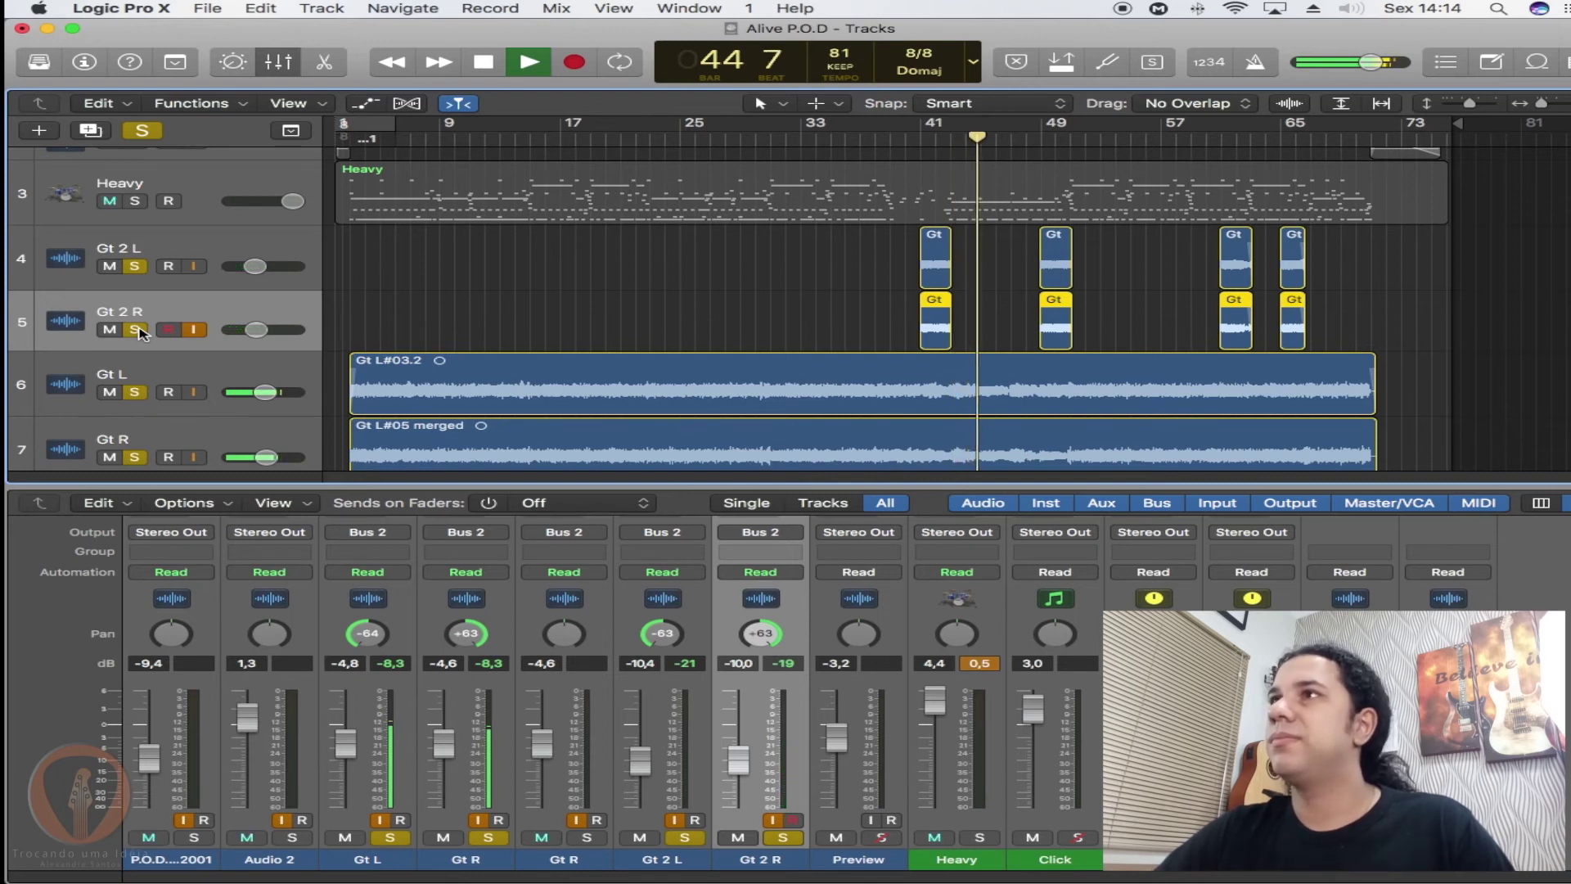
{"action": "left_click", "coordinate": [135, 201]}
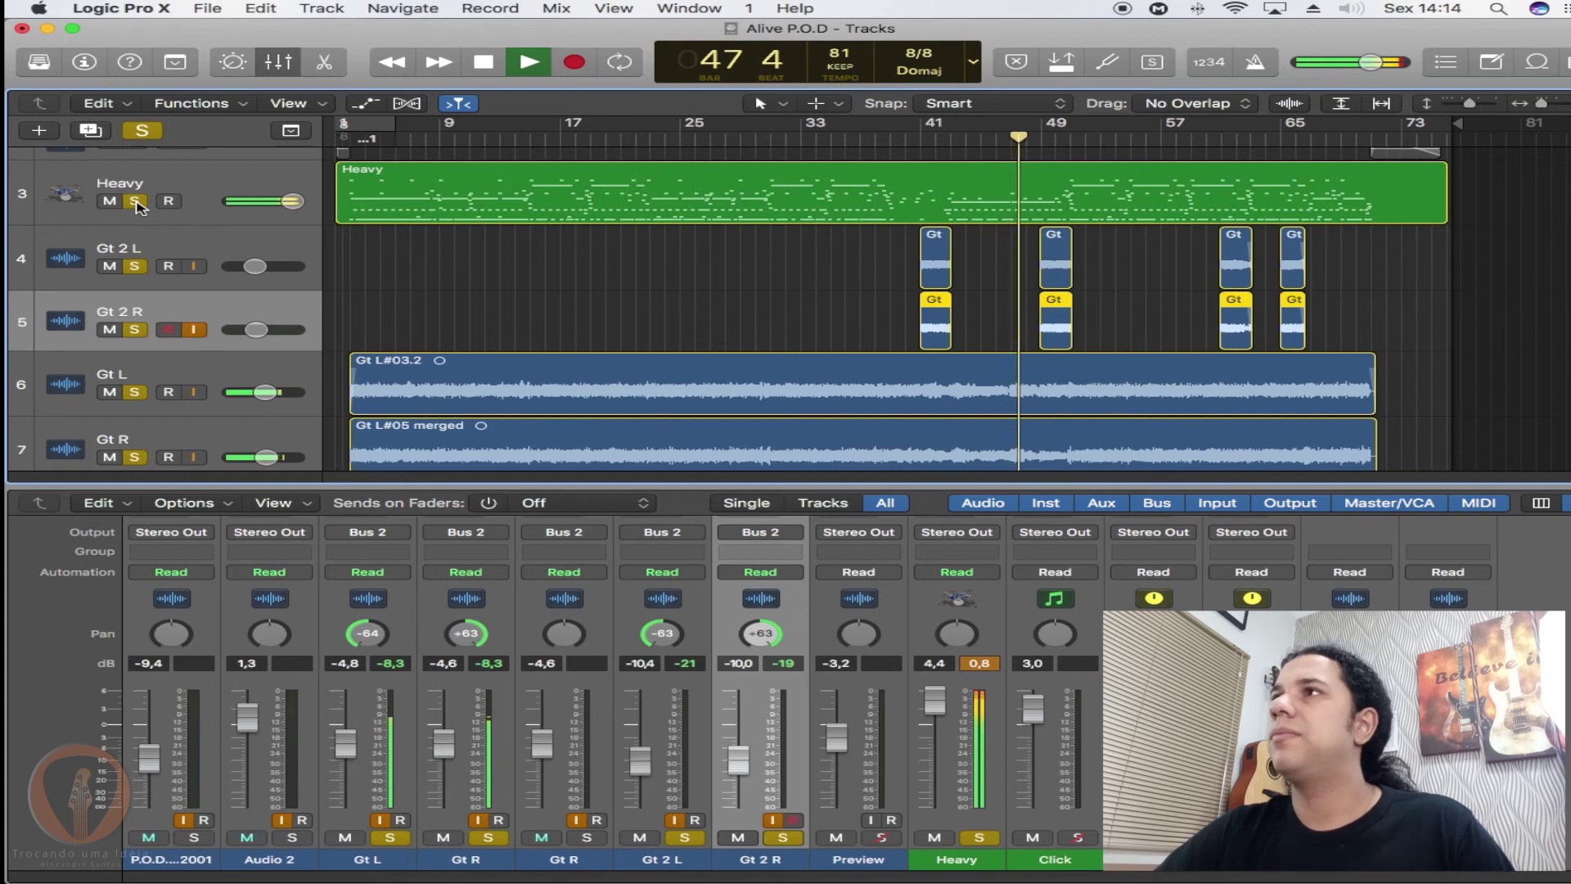